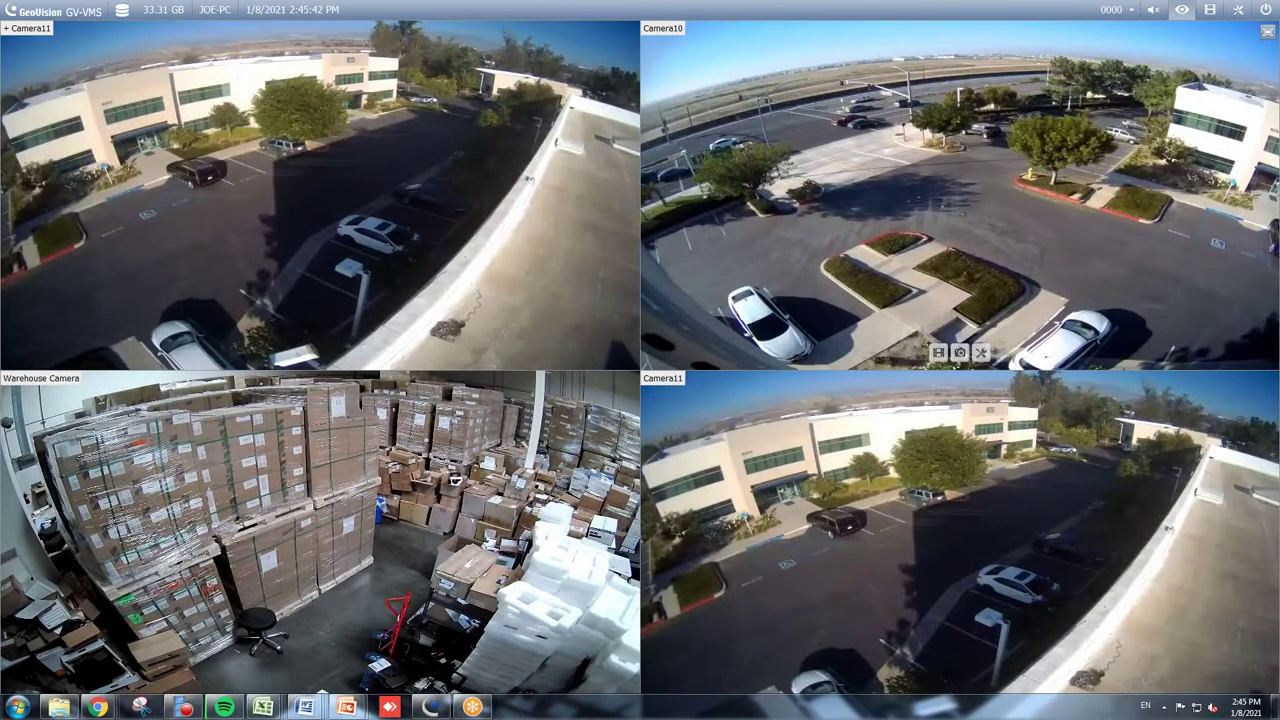
# Step: In the System Configure Startup settings, enable Auto Monitoring (Monitor All) of every camera
pyautogui.click(1236, 12)
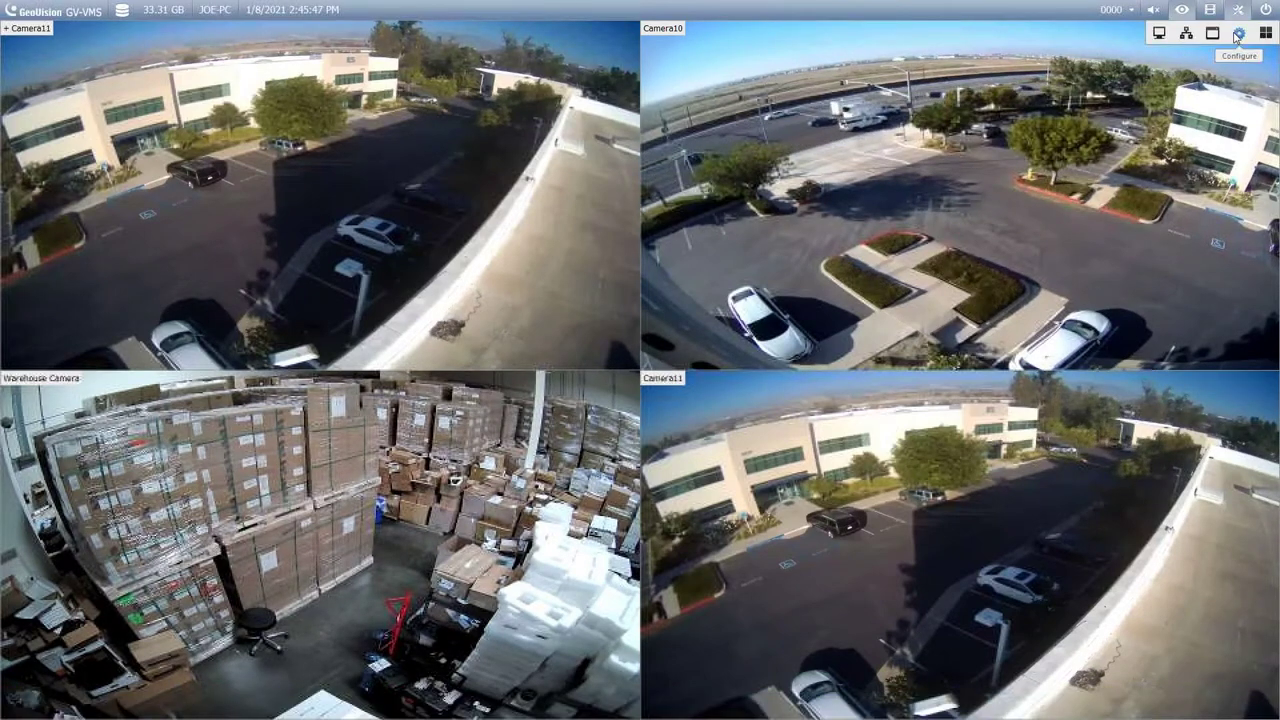
pyautogui.click(1236, 37)
pyautogui.moveTo(1226, 64)
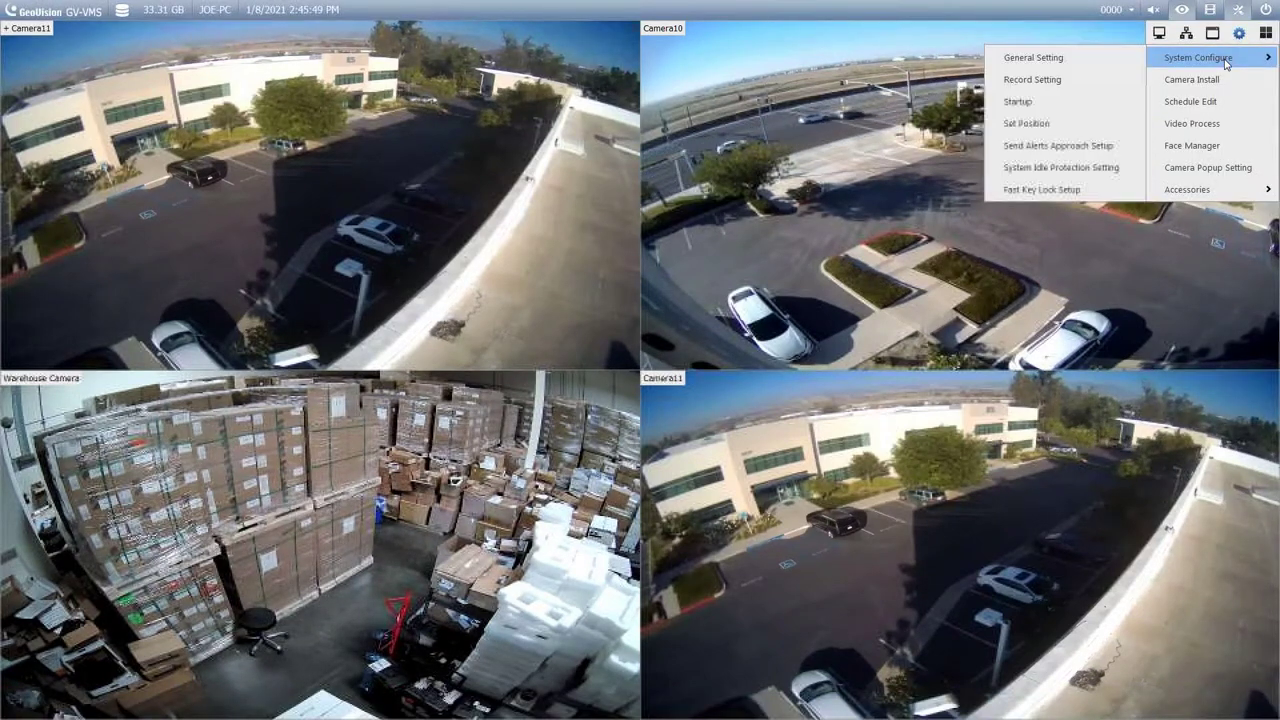
pyautogui.click(1089, 102)
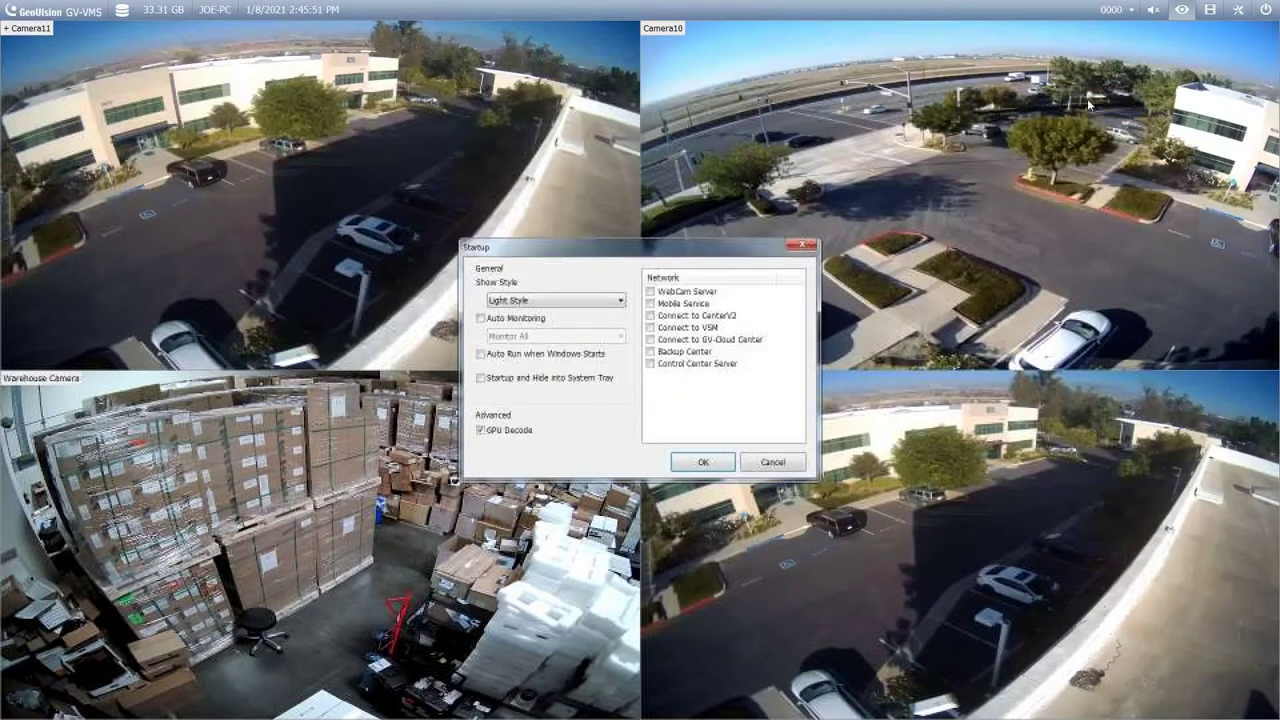
pyautogui.click(481, 319)
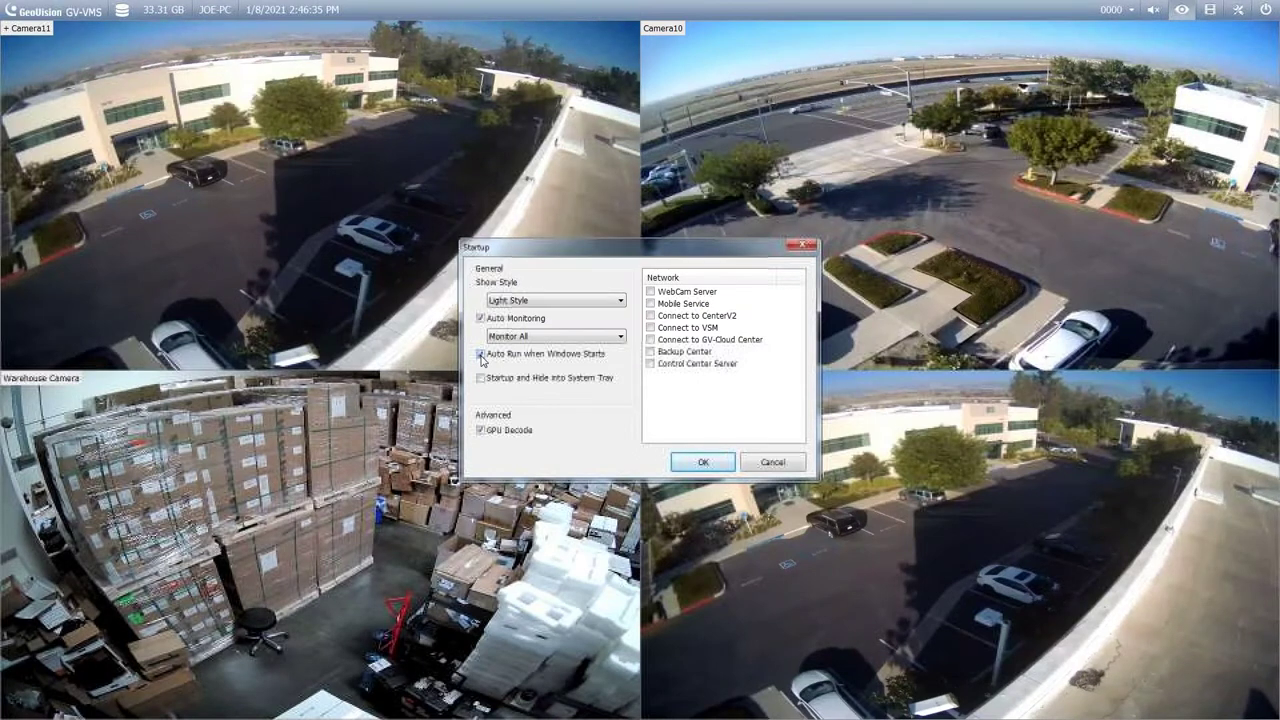
# Step: Enable WebCam Server, Mobile Service and Control Center Server at startup, then save
pyautogui.click(650, 292)
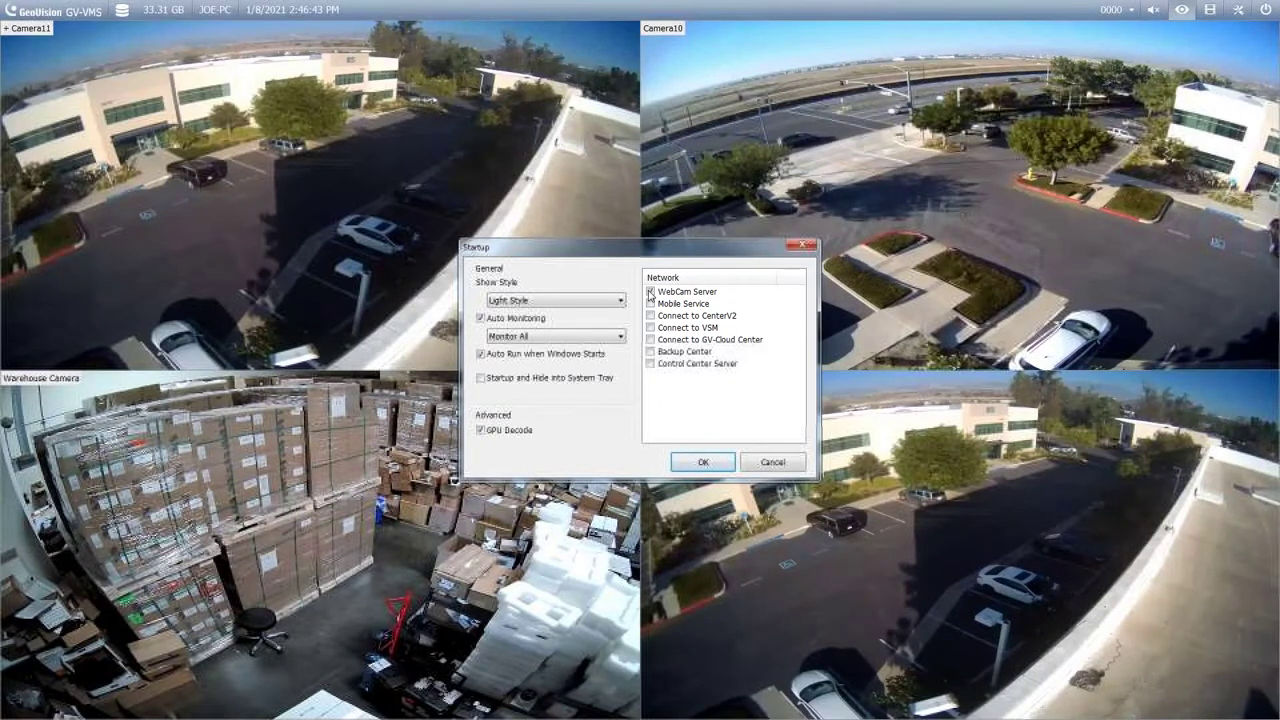
pyautogui.click(651, 304)
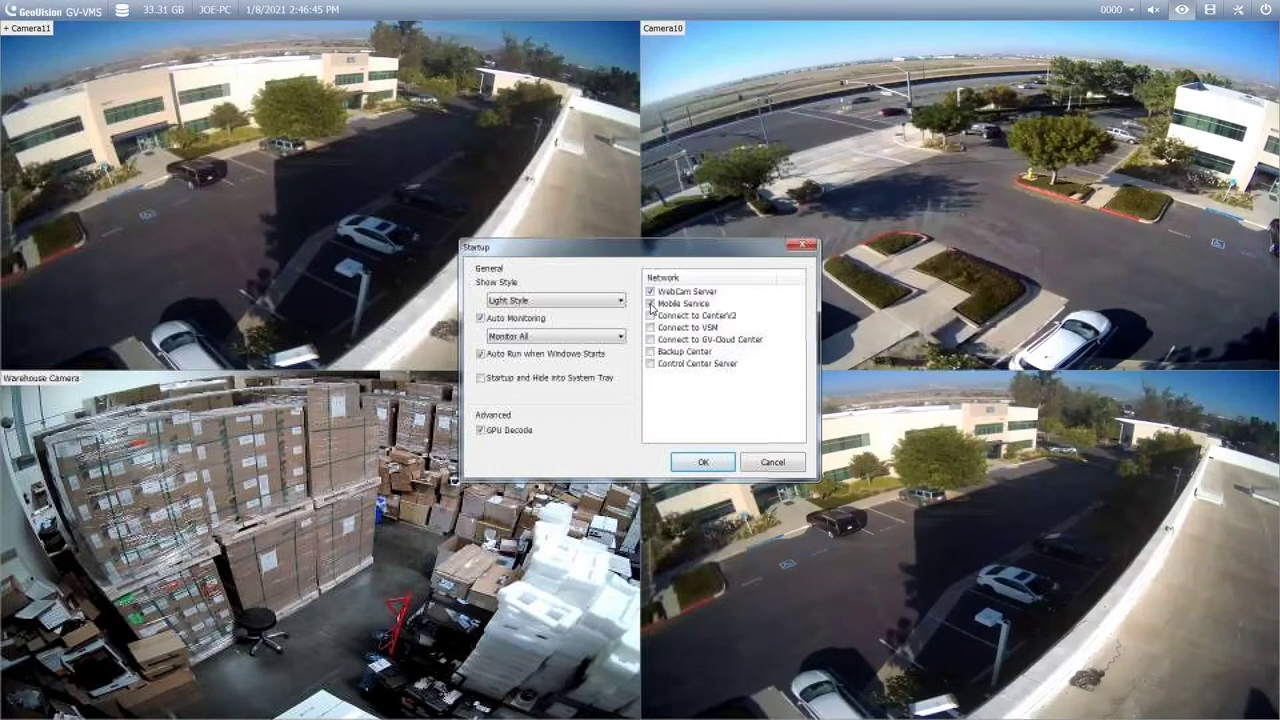
pyautogui.click(651, 365)
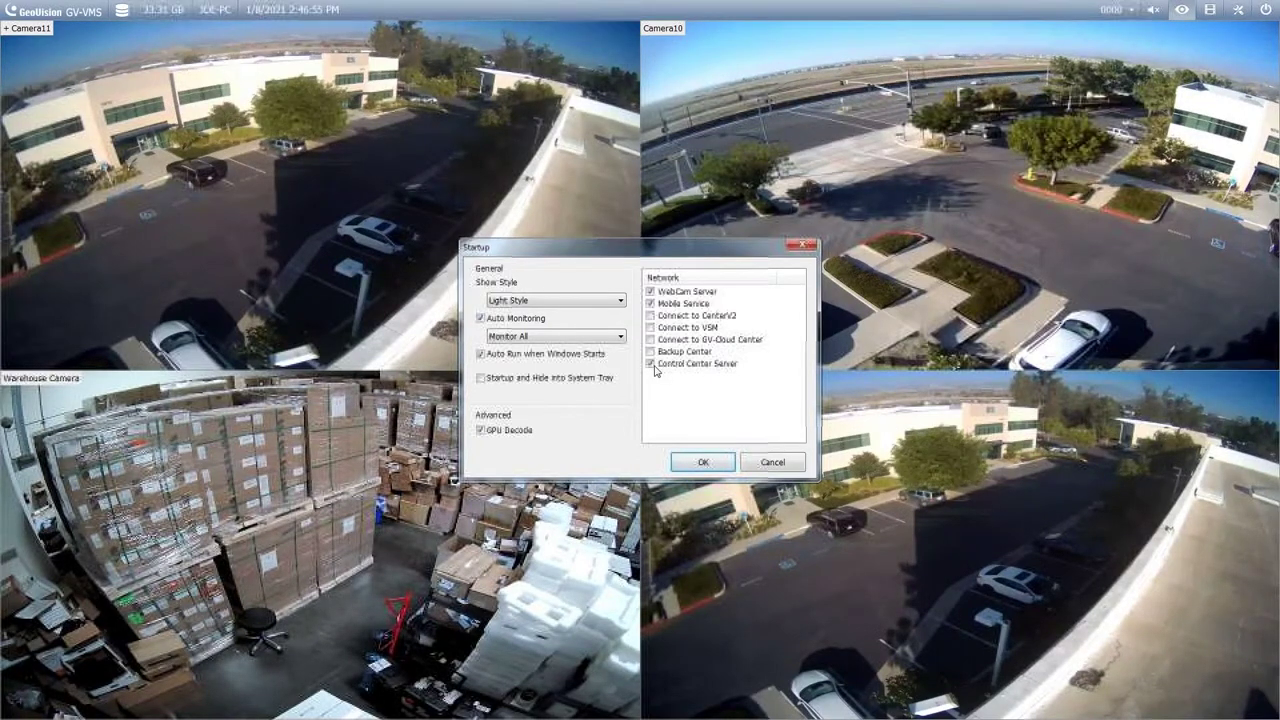
pyautogui.click(702, 463)
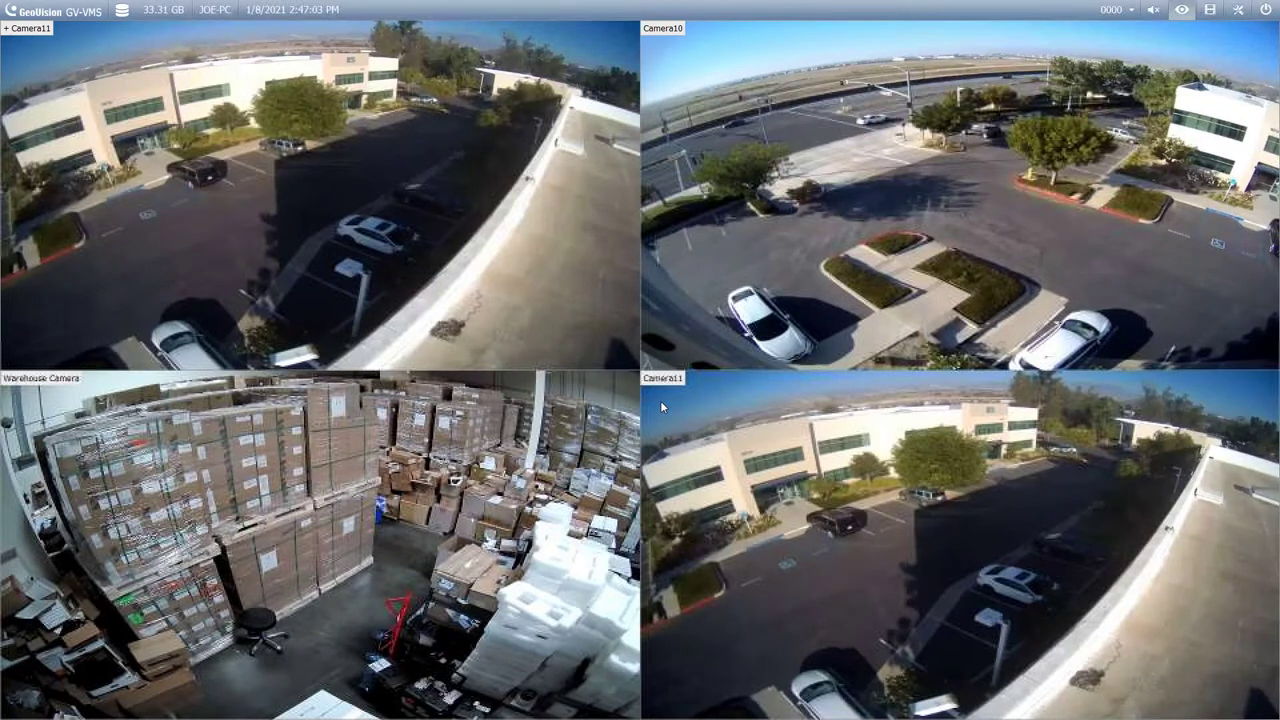
pyautogui.moveTo(660, 399)
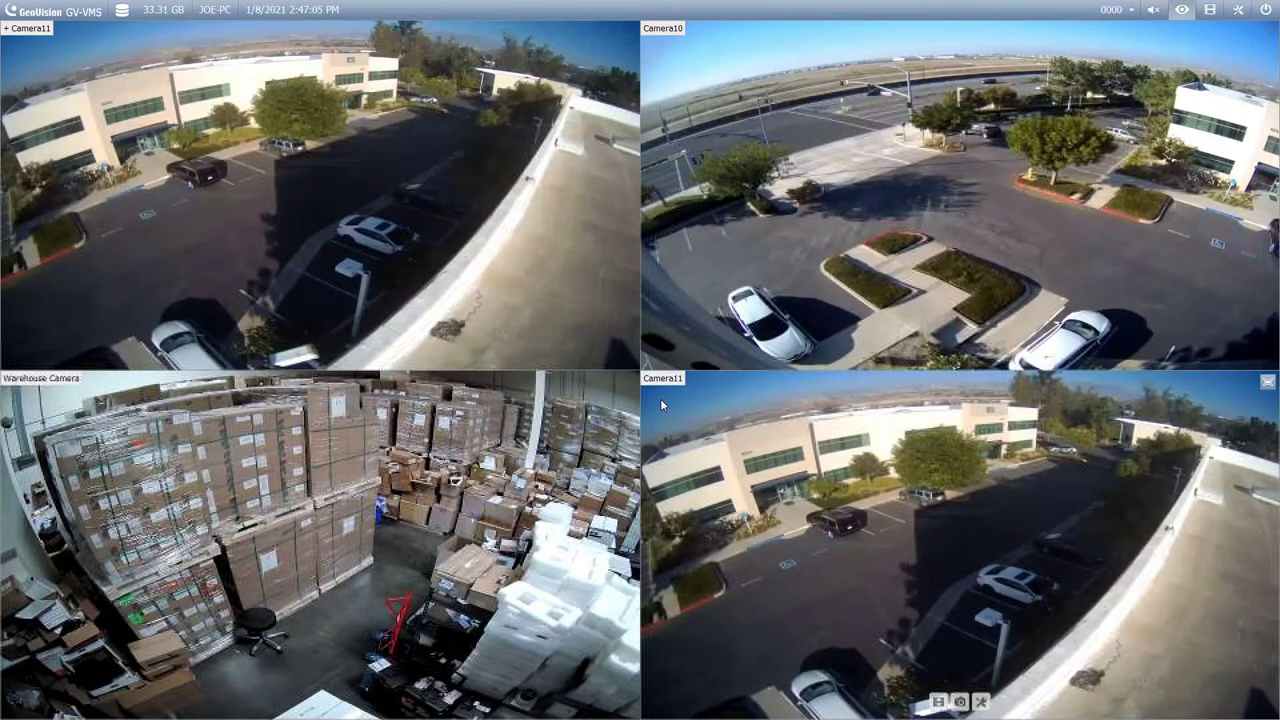
pyautogui.click(1238, 14)
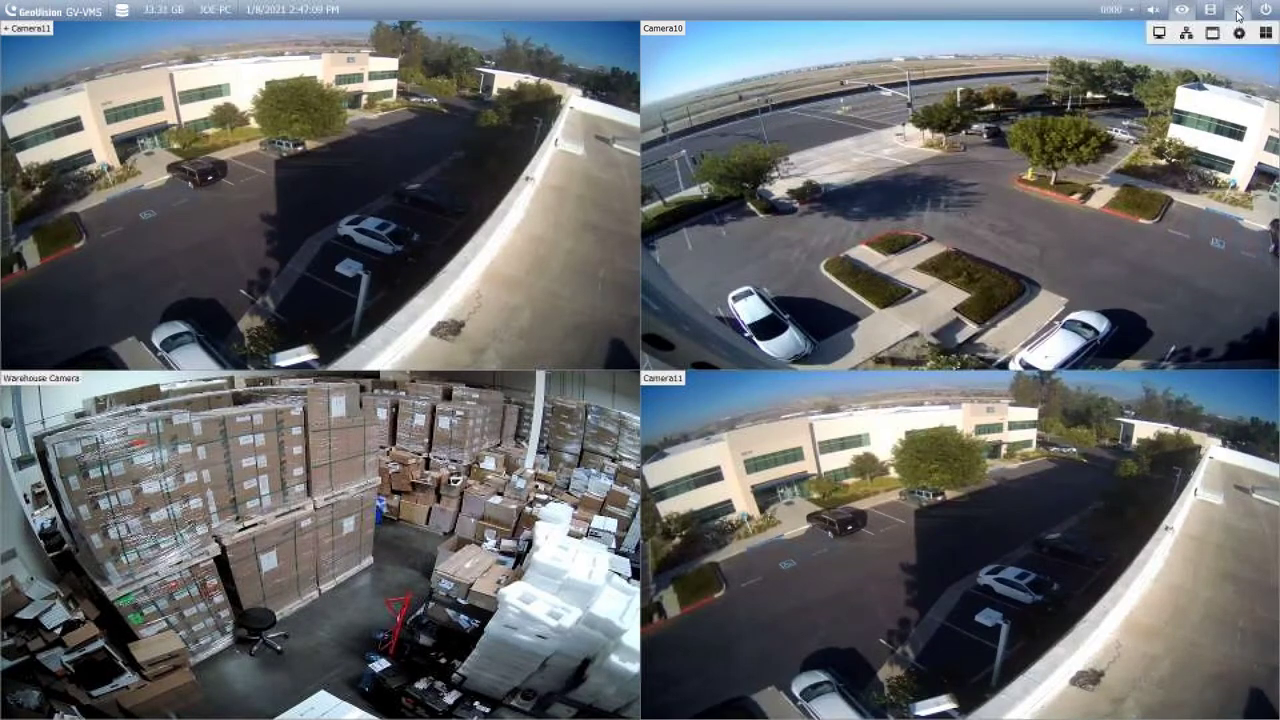
pyautogui.click(1238, 33)
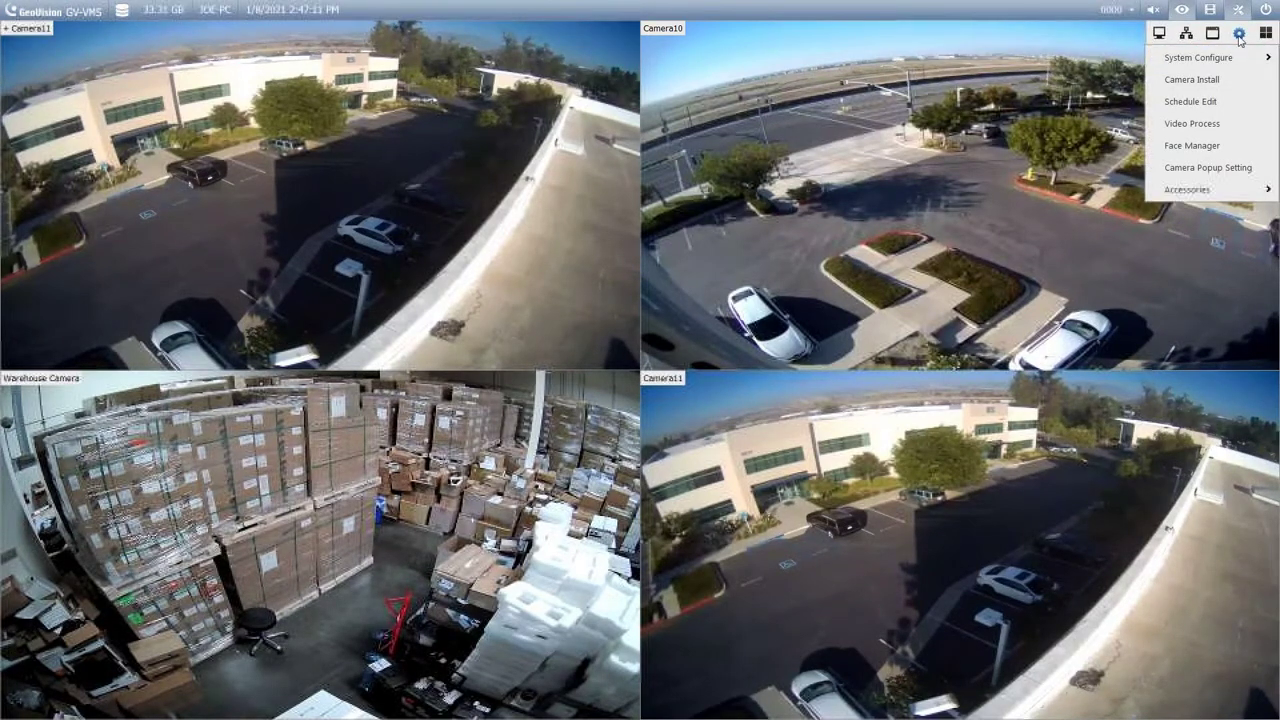
pyautogui.moveTo(1233, 61)
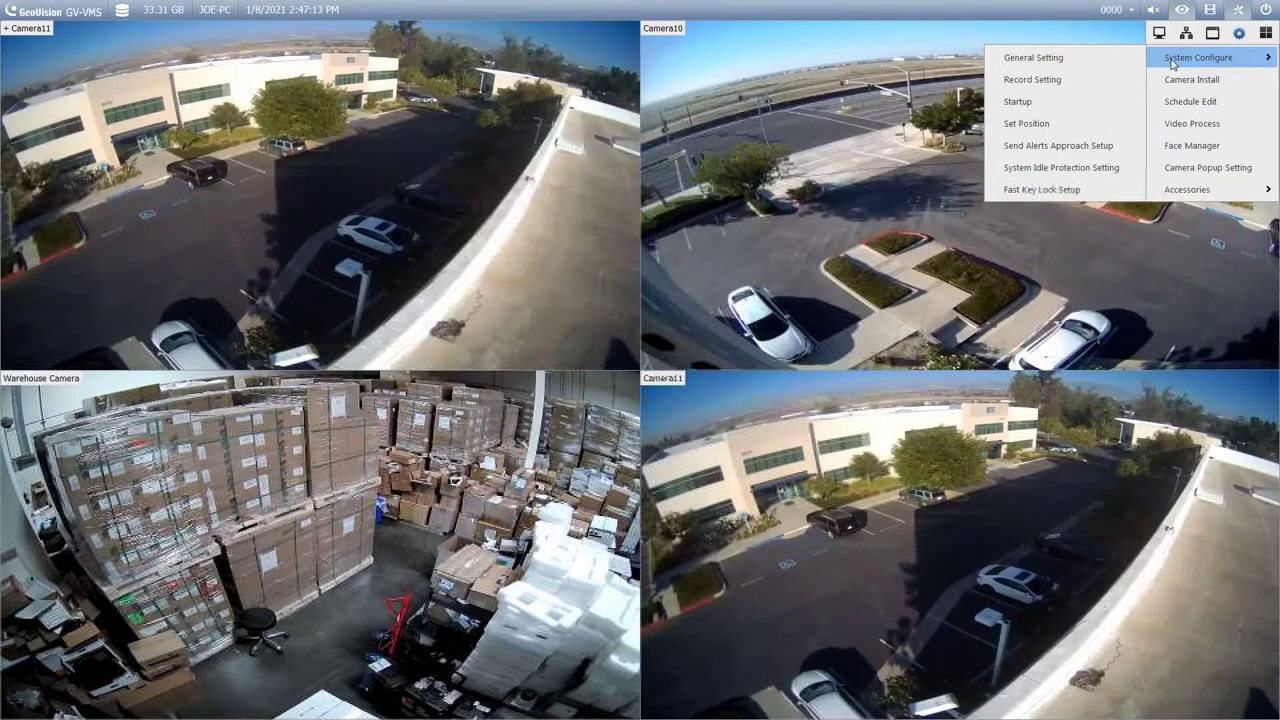
pyautogui.click(1080, 62)
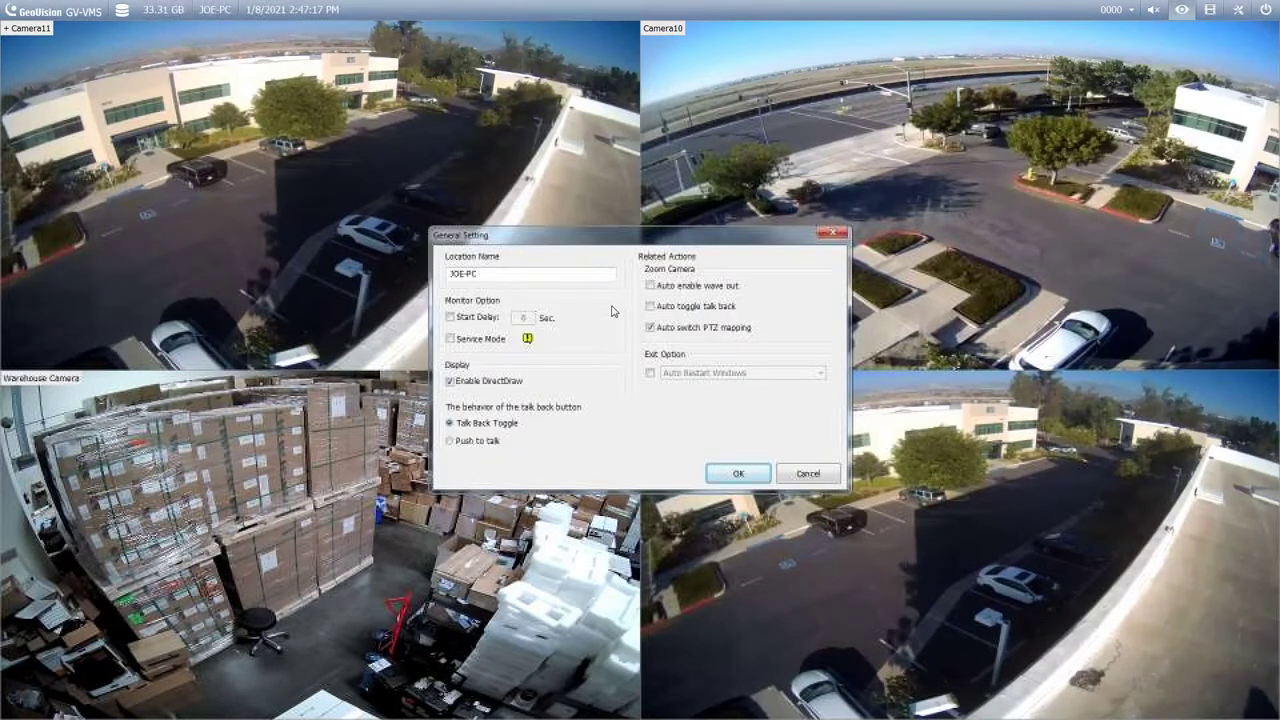
pyautogui.click(450, 339)
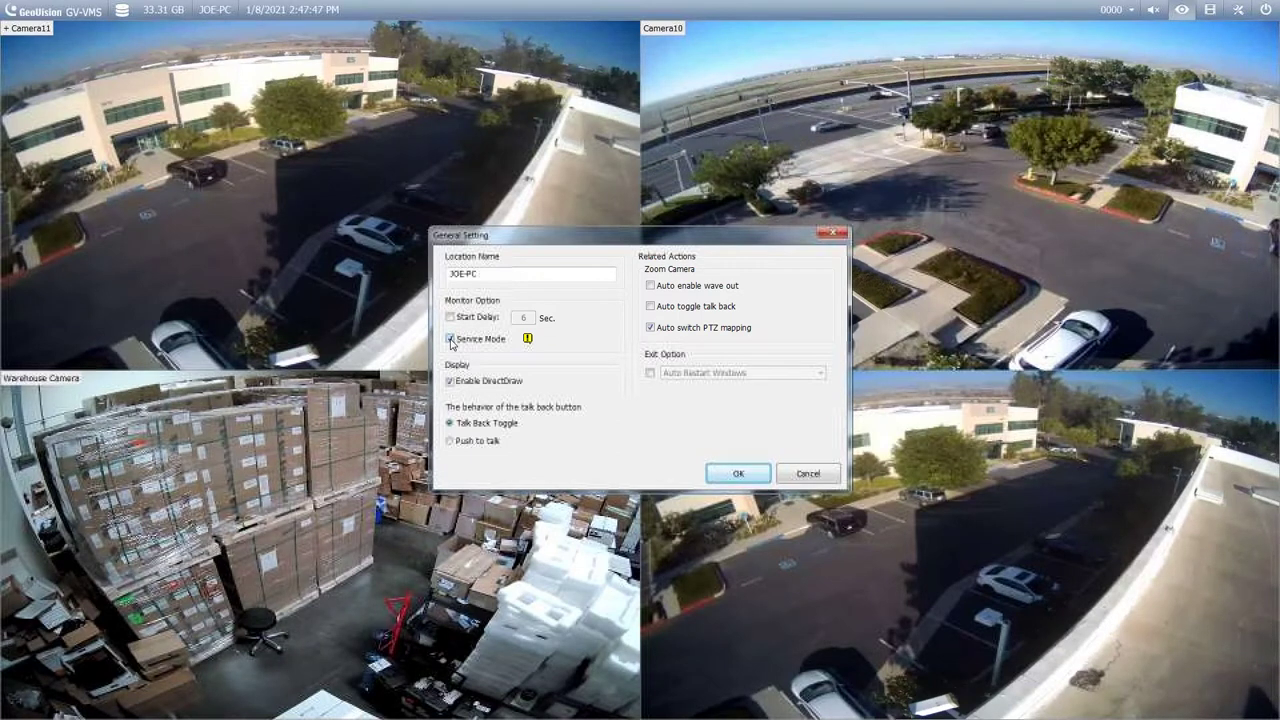
pyautogui.click(652, 373)
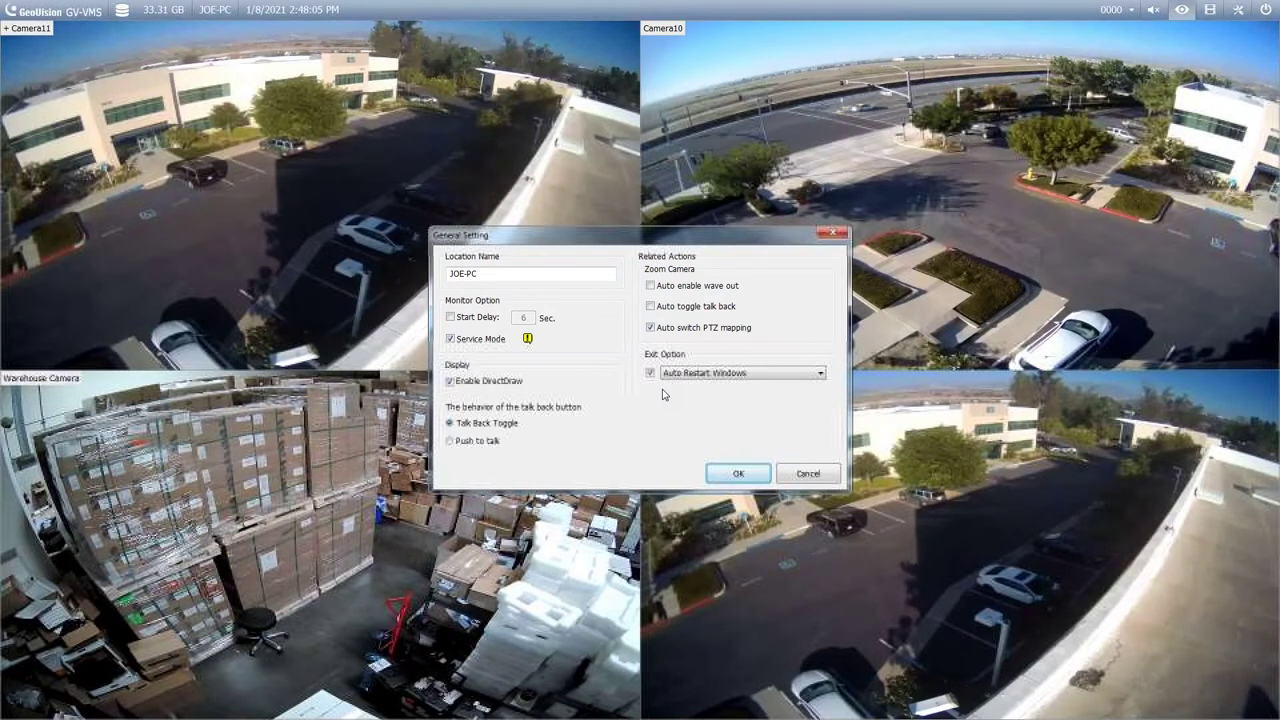
pyautogui.click(797, 478)
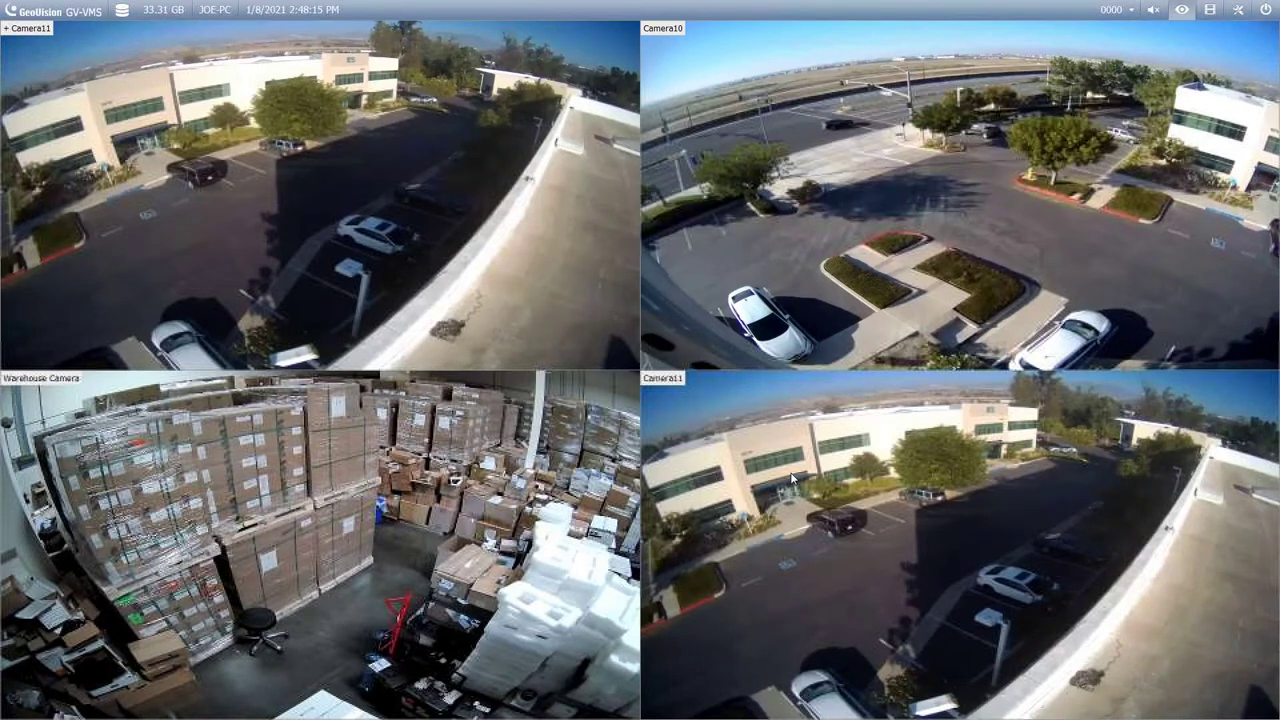
# Step: Set System Idle Protection to 10 seconds with Auto Monitoring and Auto Network Service enabled
pyautogui.click(1238, 9)
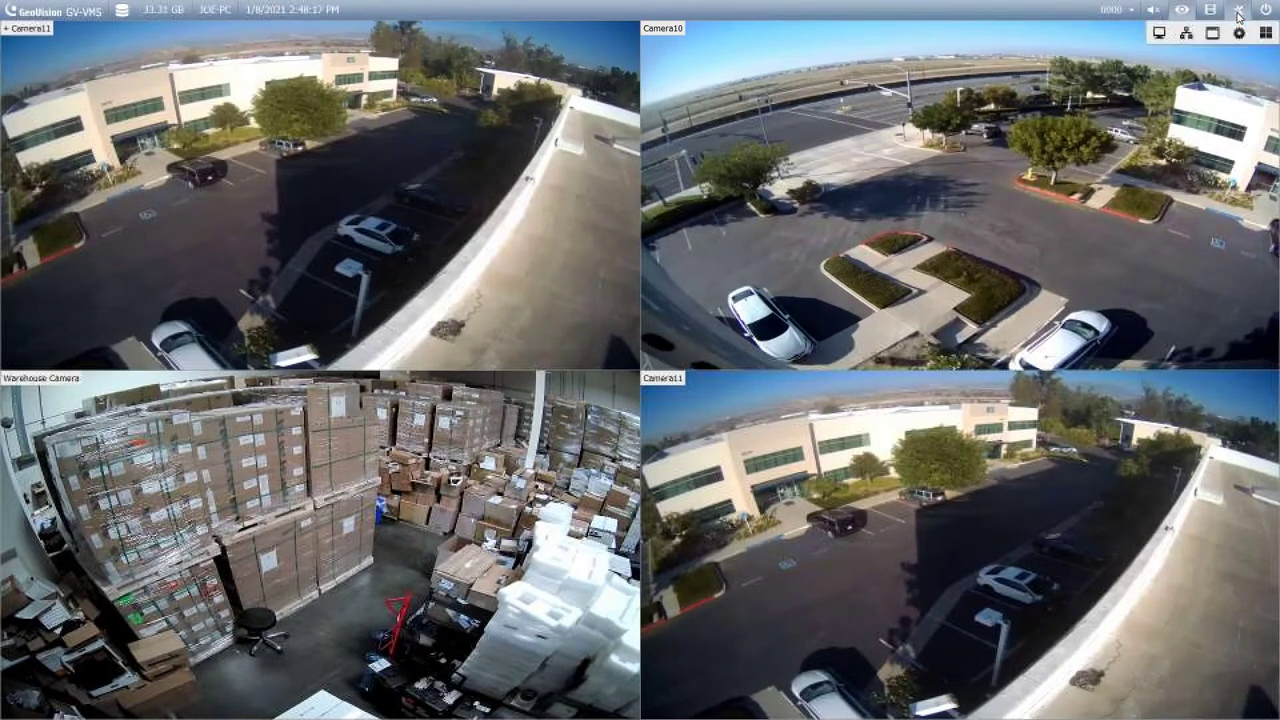
pyautogui.click(1238, 34)
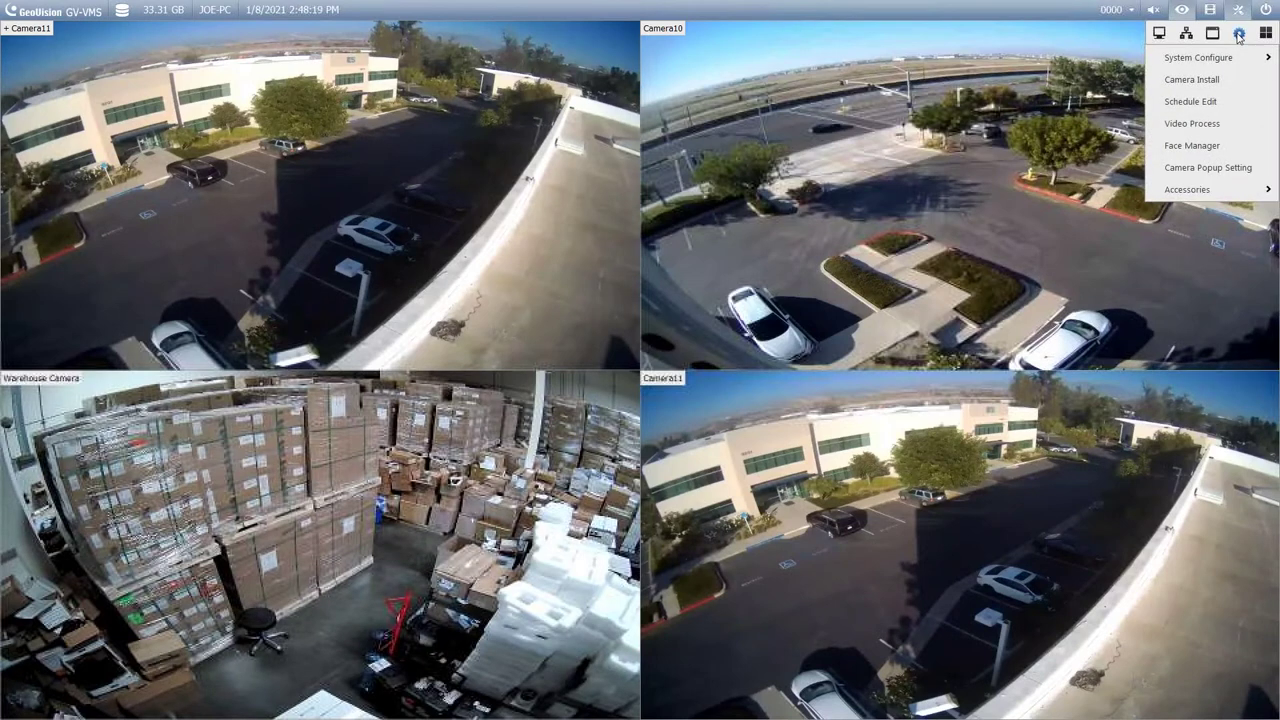
pyautogui.moveTo(1231, 59)
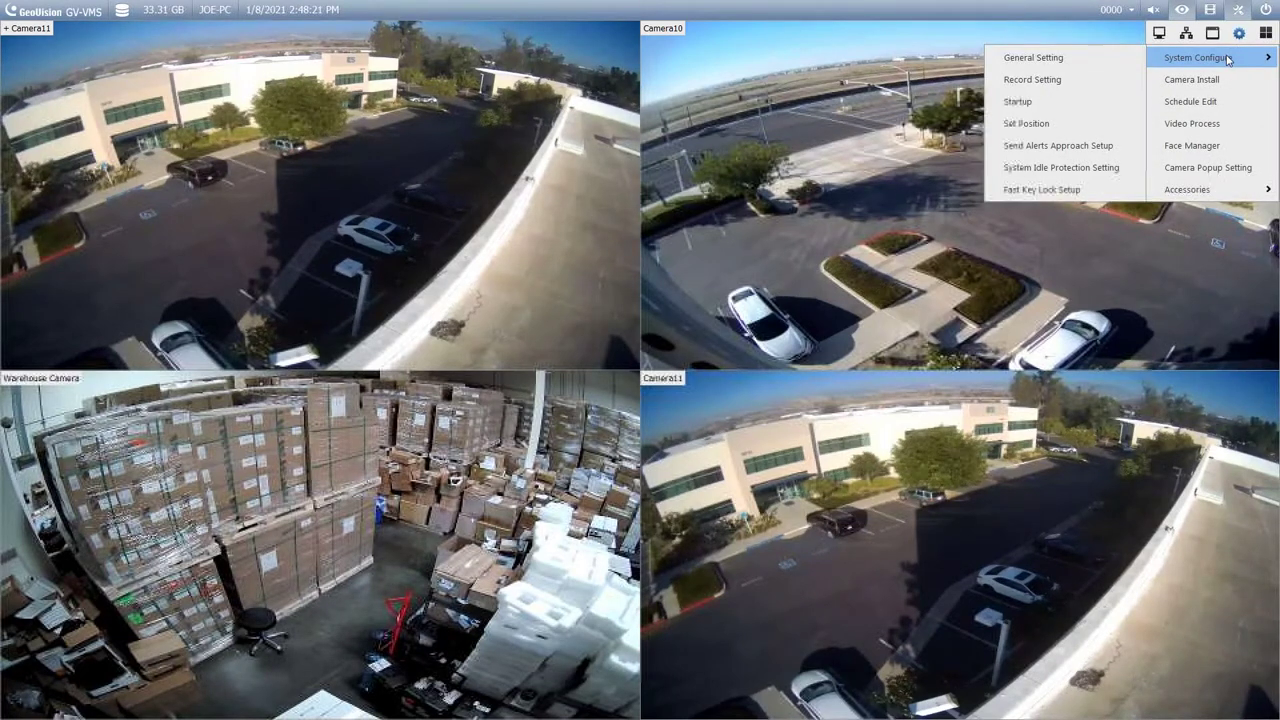
pyautogui.click(1064, 170)
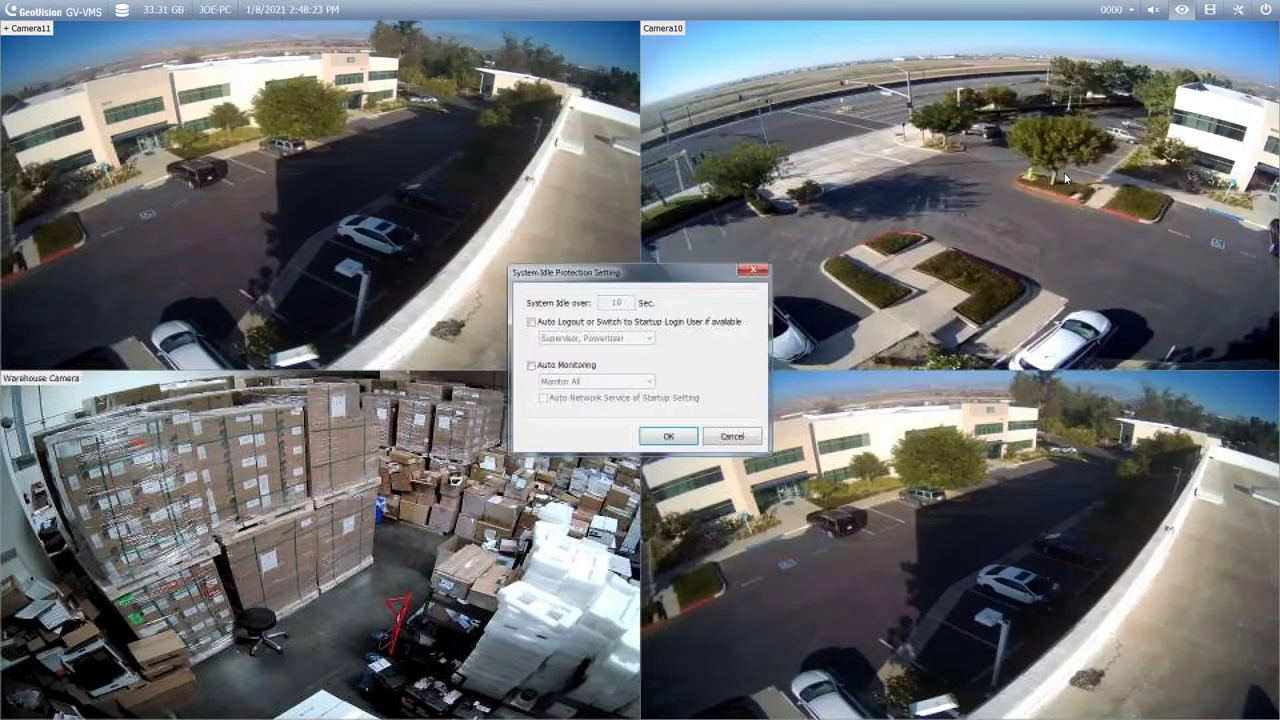
pyautogui.click(531, 366)
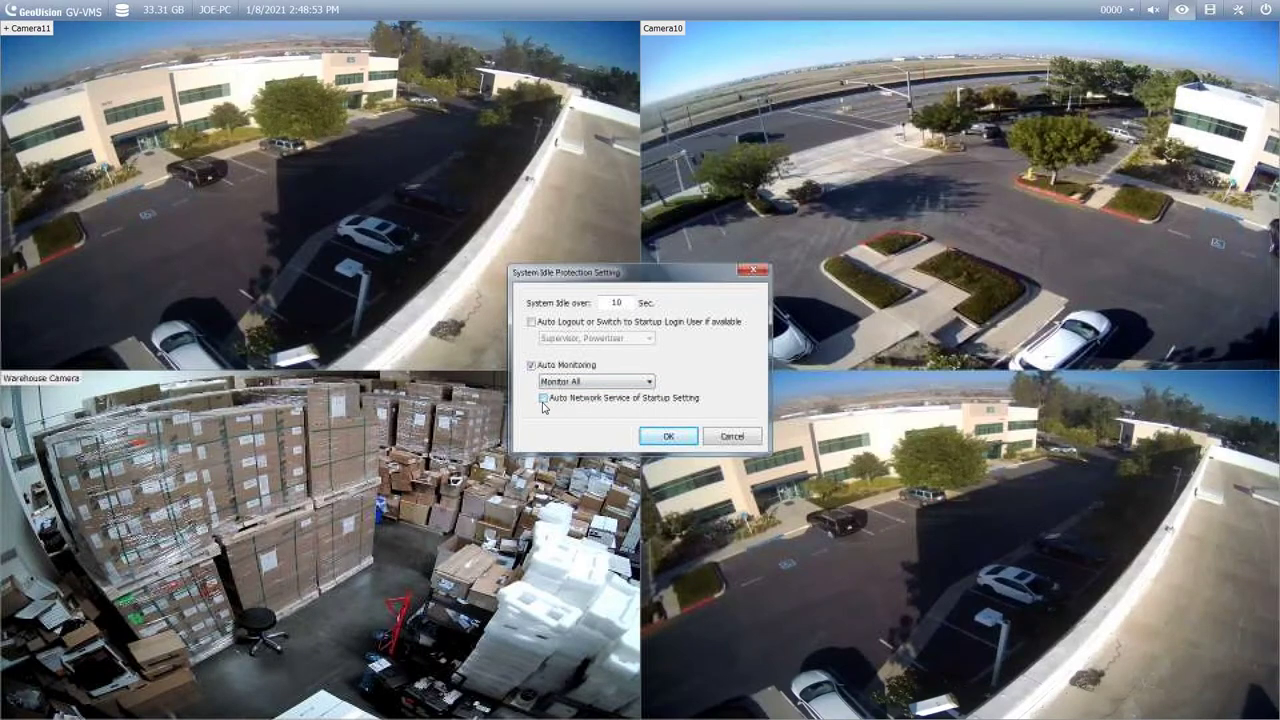
pyautogui.click(543, 398)
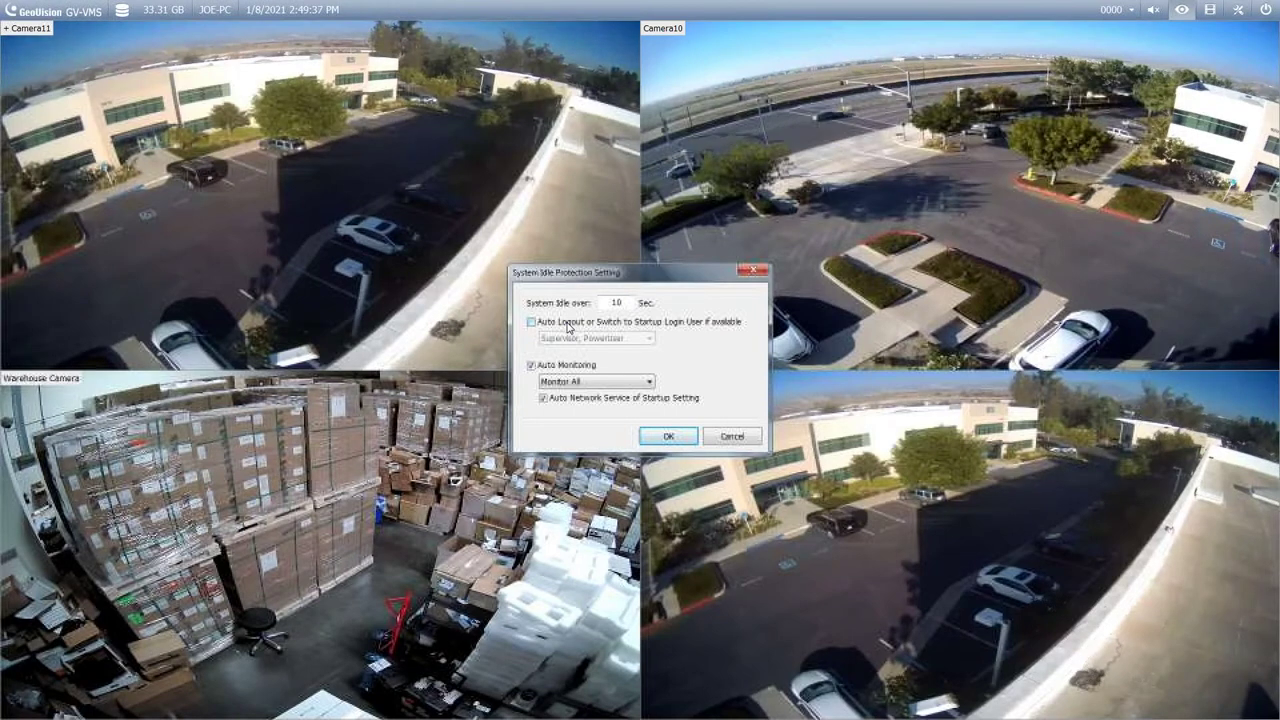
pyautogui.click(668, 436)
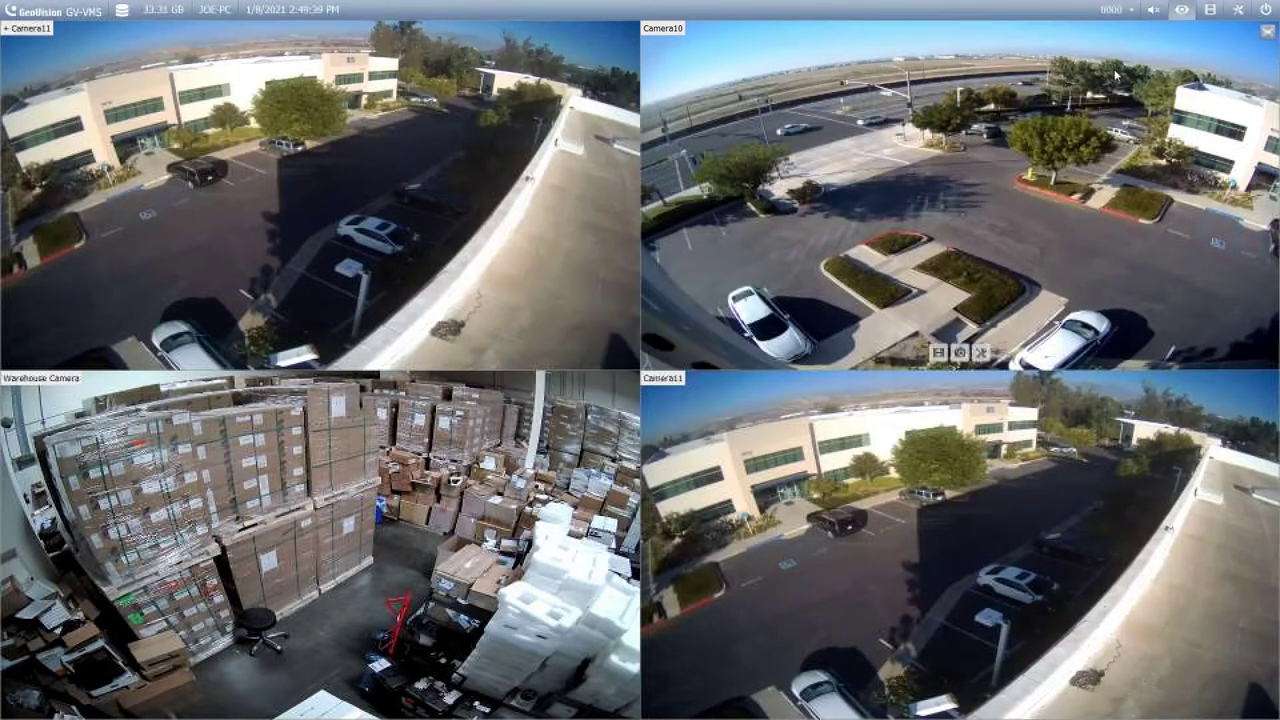
pyautogui.click(1120, 15)
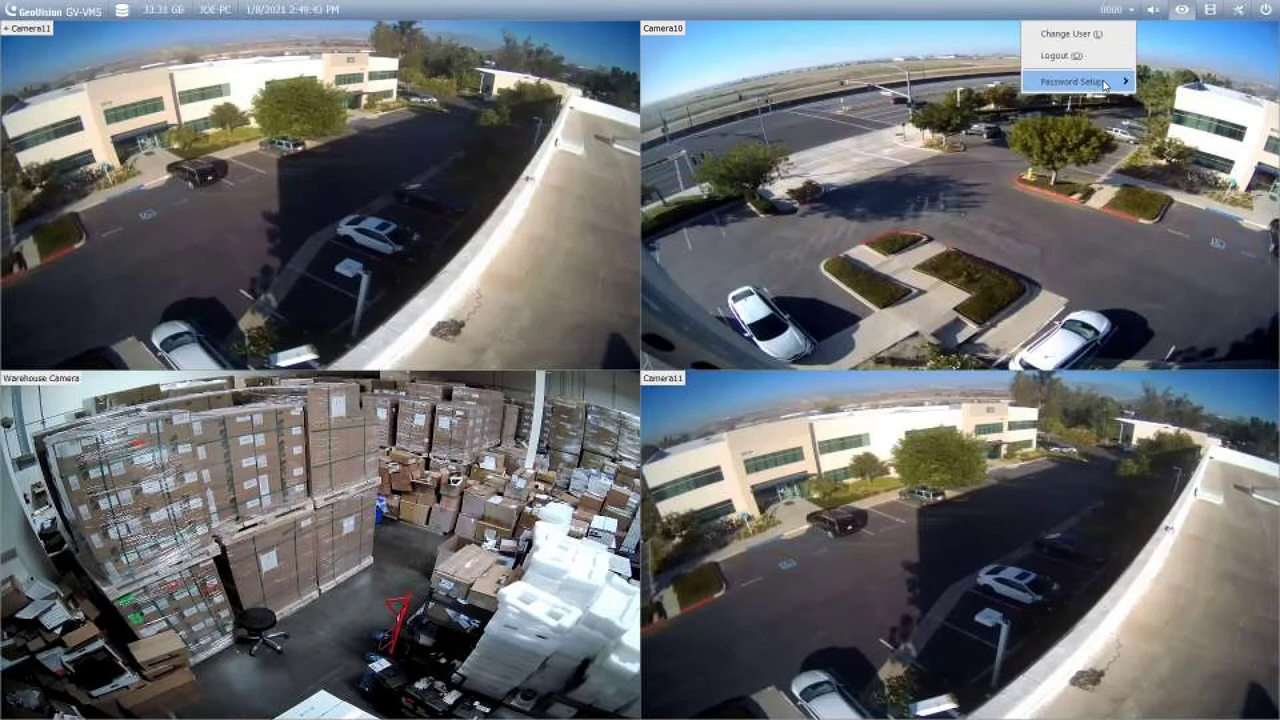
pyautogui.moveTo(1105, 85)
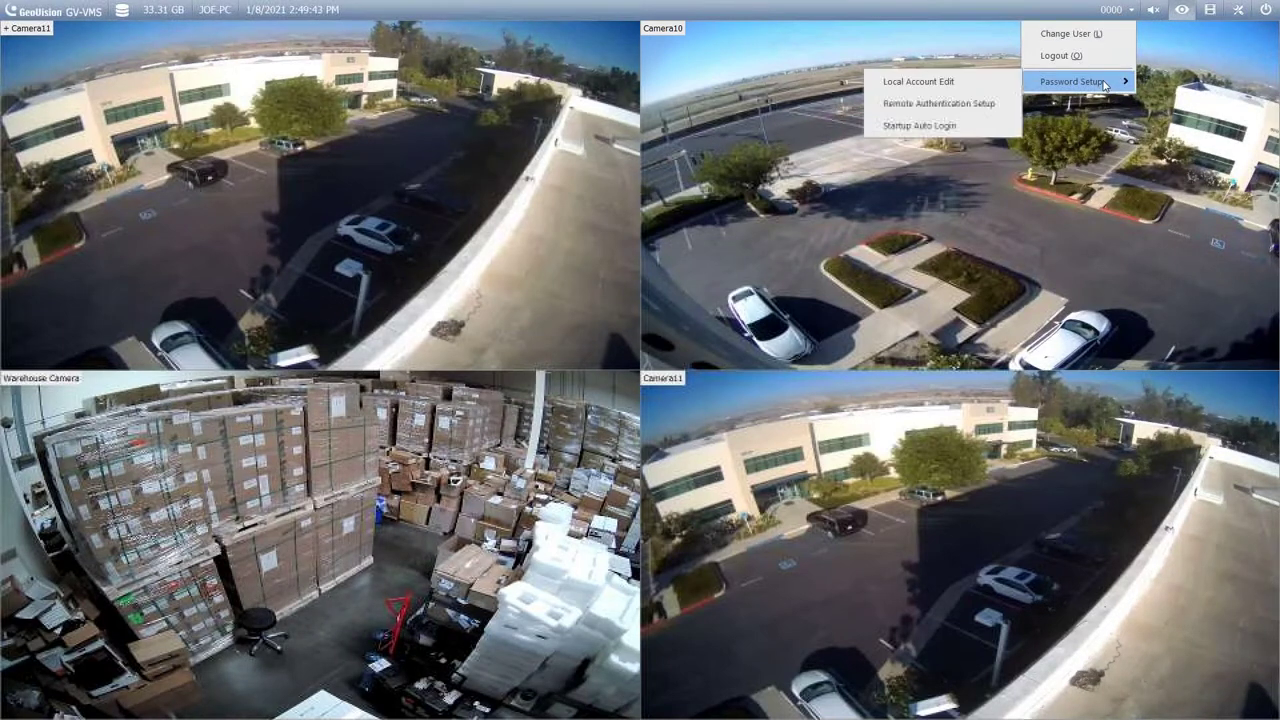
# Step: Create a User-group local account with an ID, password, confirmation and hint, and save
pyautogui.click(998, 85)
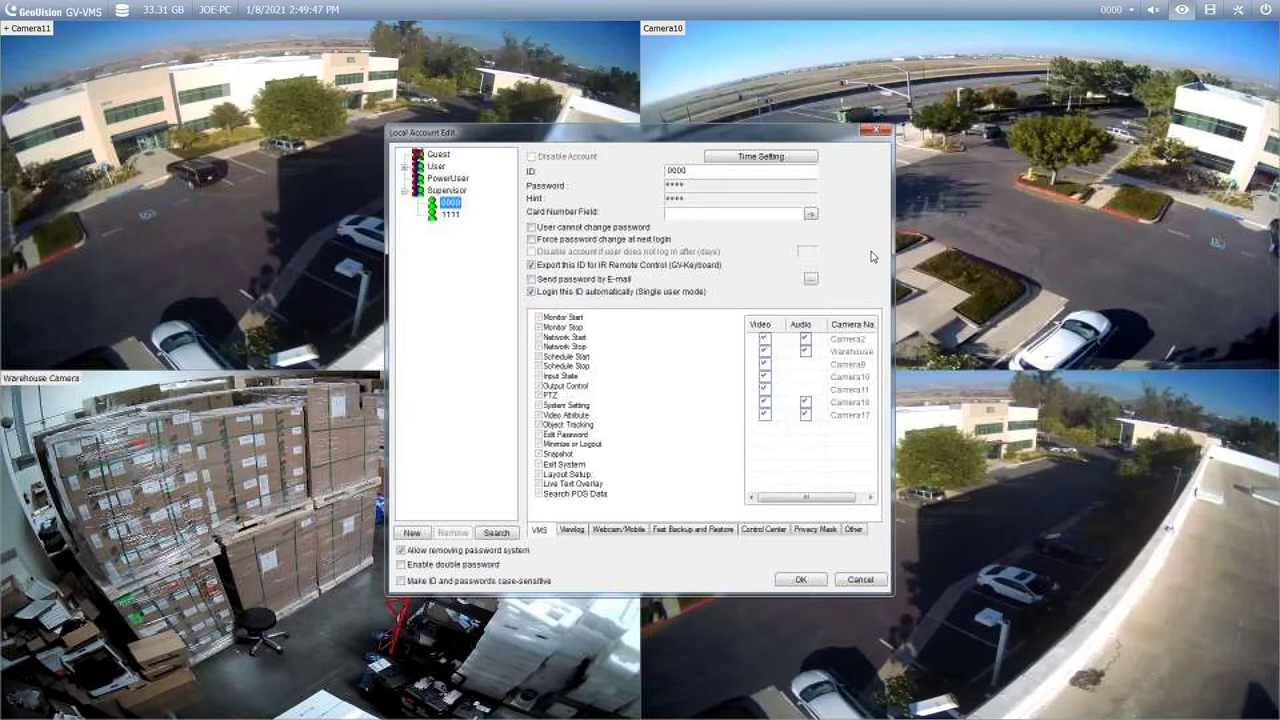
pyautogui.click(432, 167)
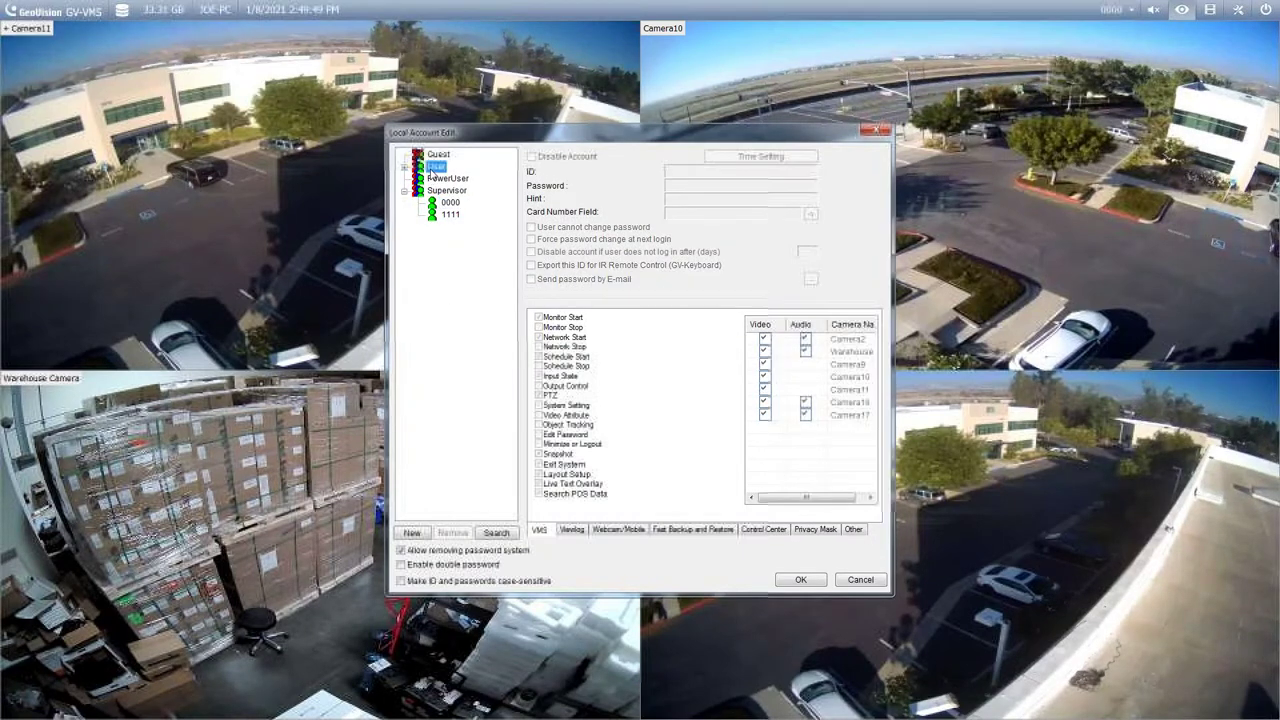
pyautogui.click(418, 534)
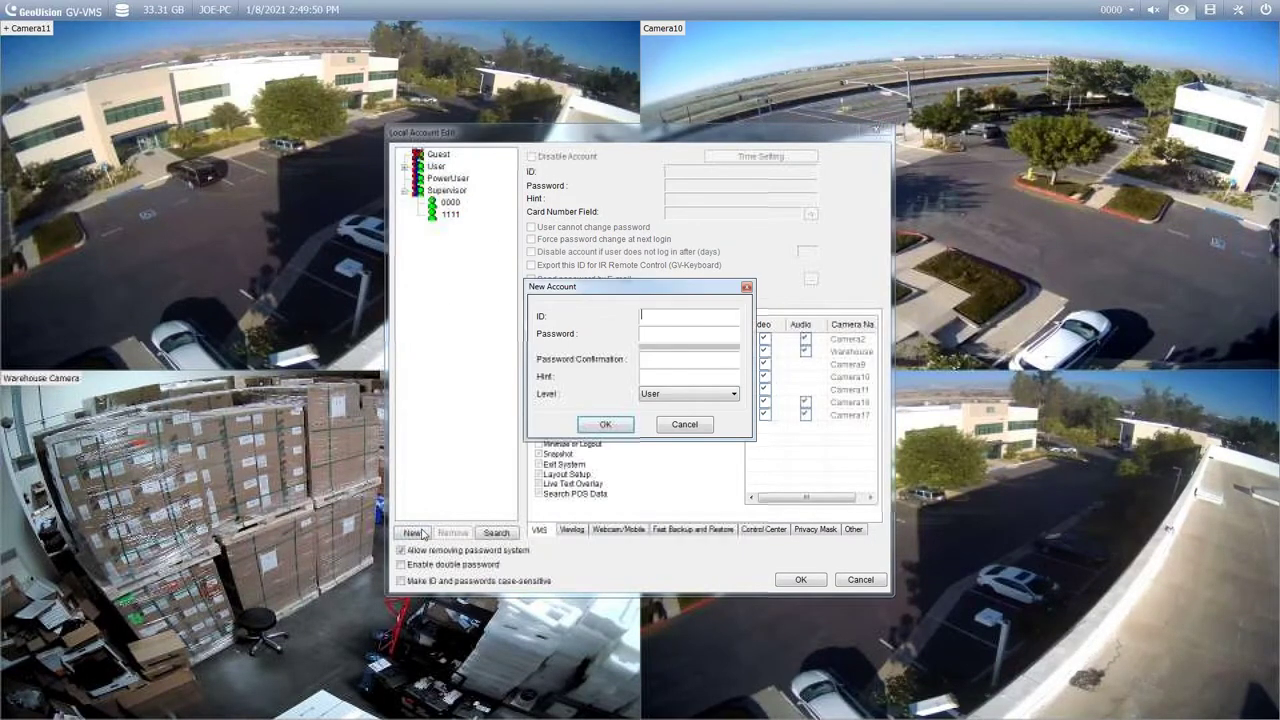
pyautogui.write('2')
pyautogui.press('Tab')
pyautogui.write('2')
pyautogui.press('Tab')
pyautogui.write('2')
pyautogui.press('Tab')
pyautogui.write('2')
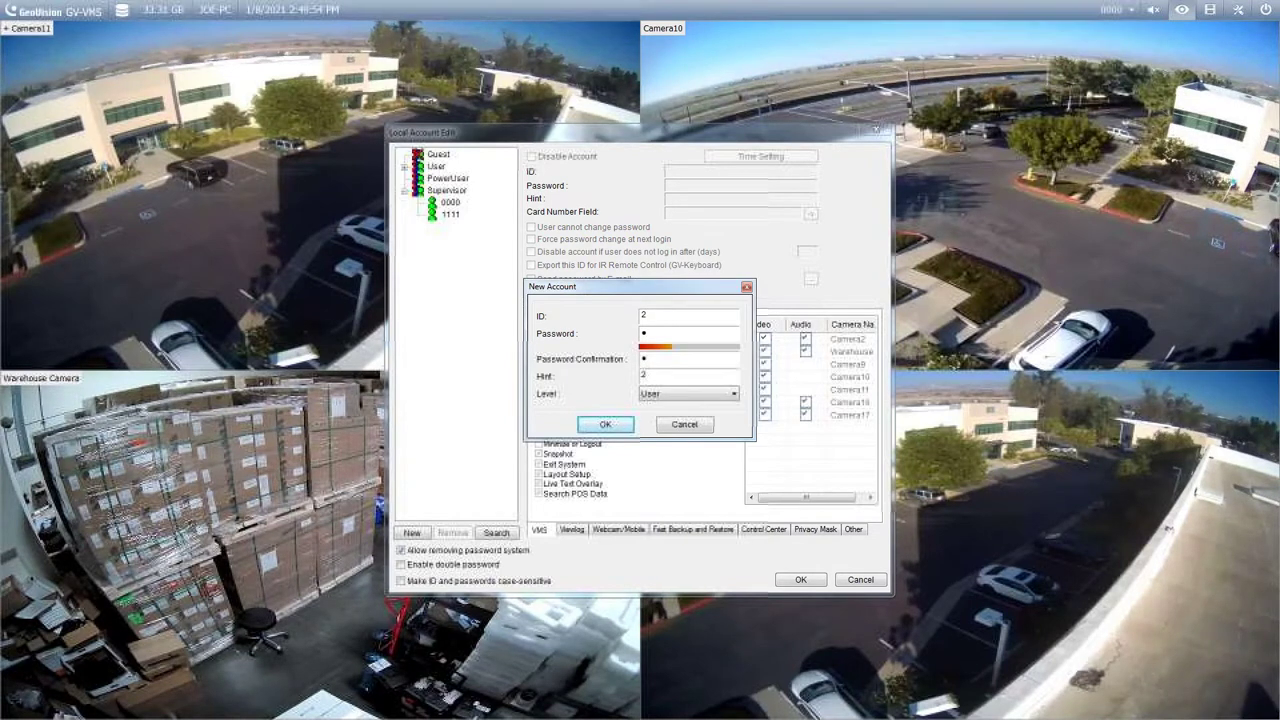
pyautogui.click(607, 425)
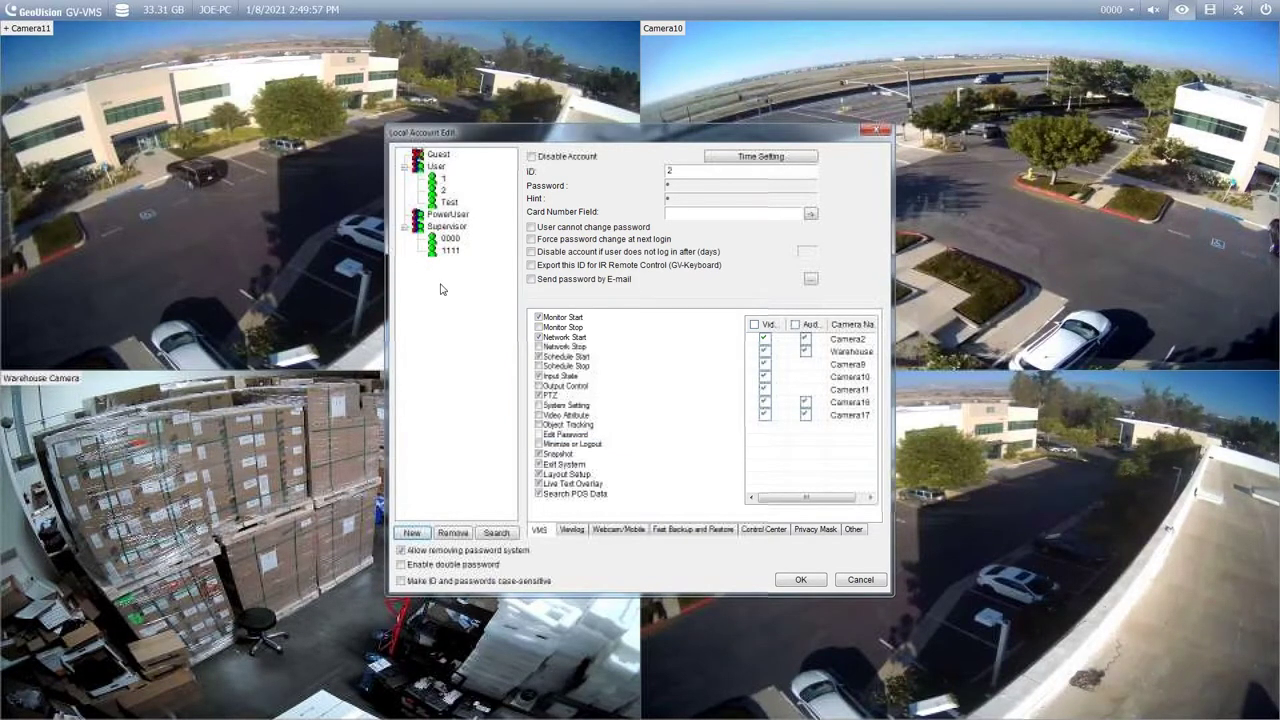
pyautogui.click(802, 580)
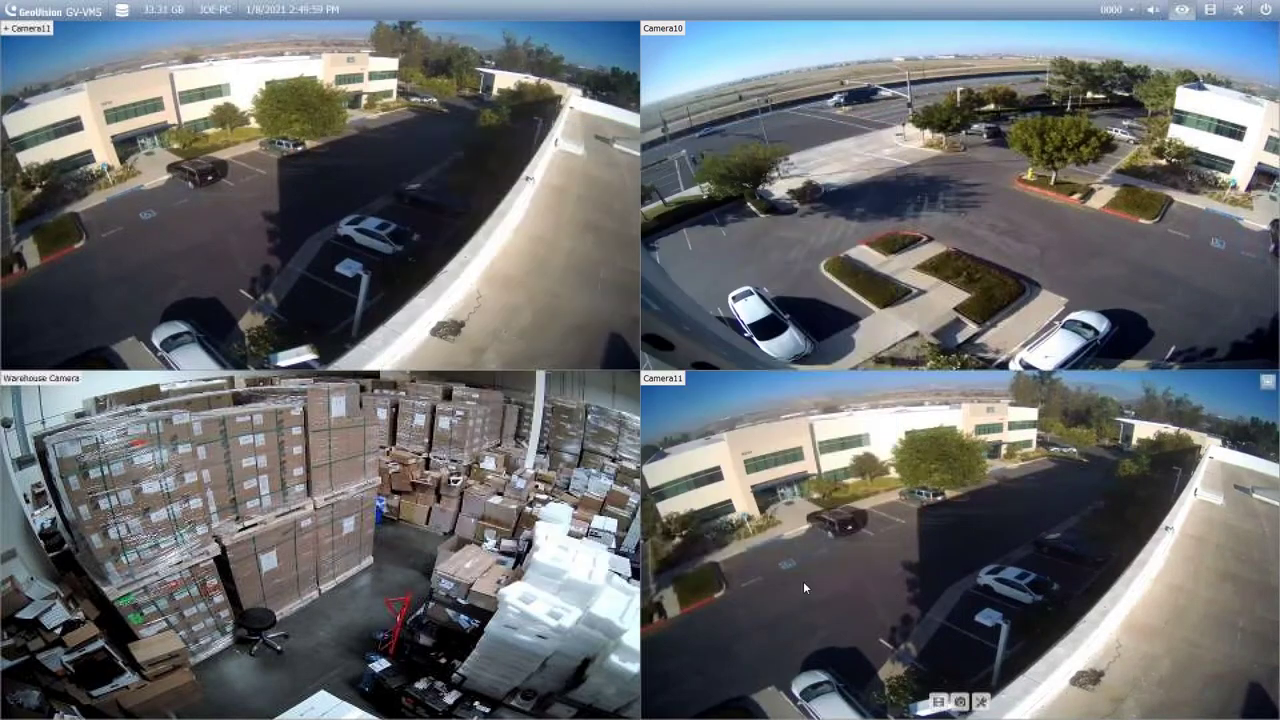
# Step: Enable Startup Auto Login Setup using the new account's ID and password
pyautogui.click(1127, 12)
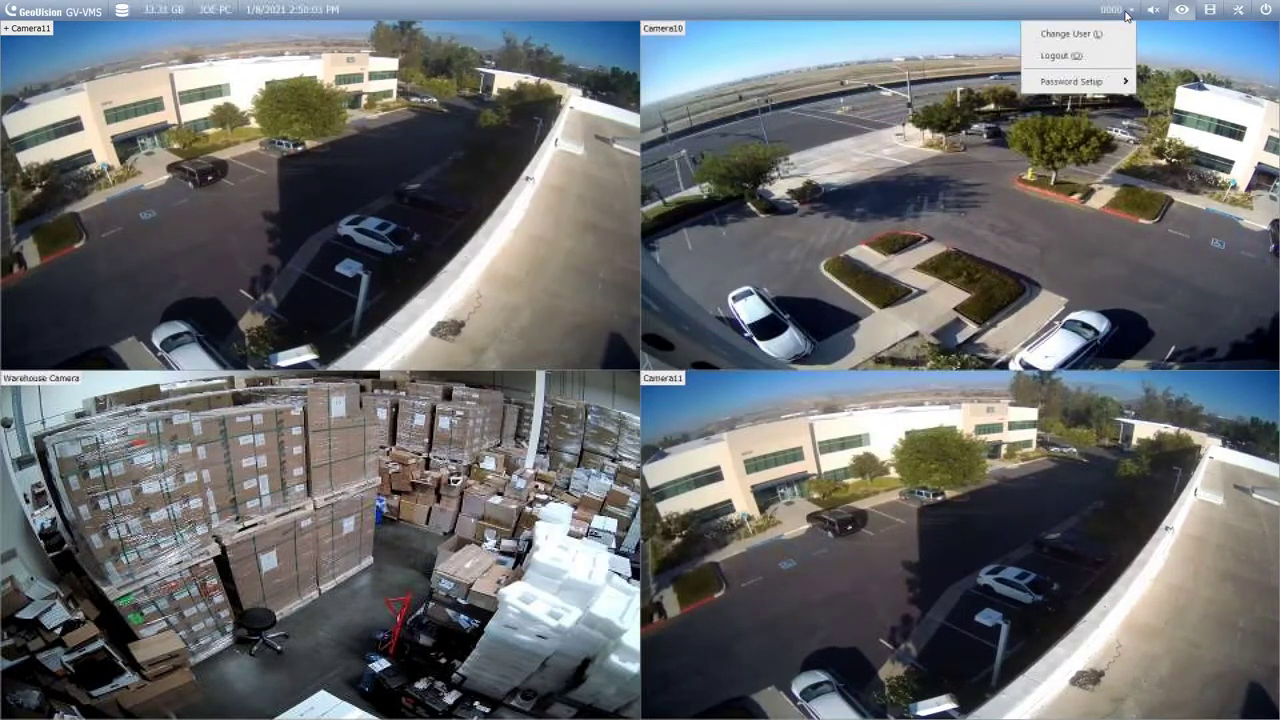
pyautogui.moveTo(1103, 88)
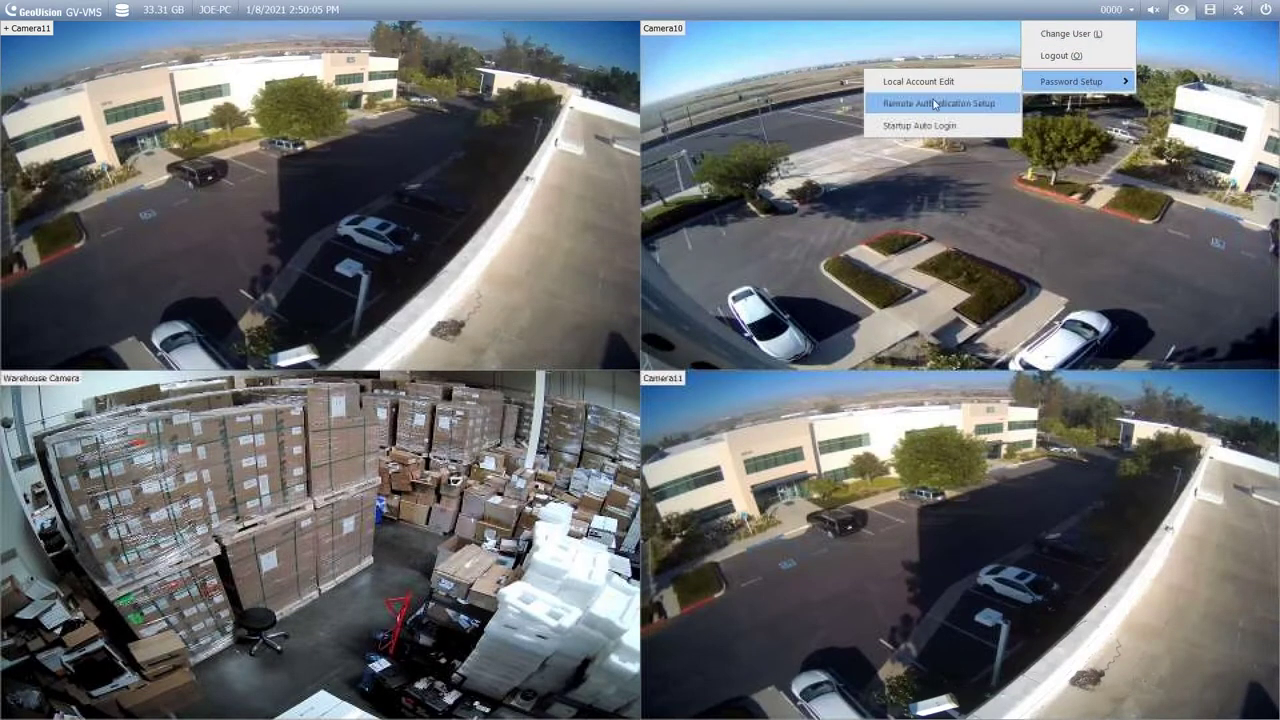
pyautogui.click(929, 128)
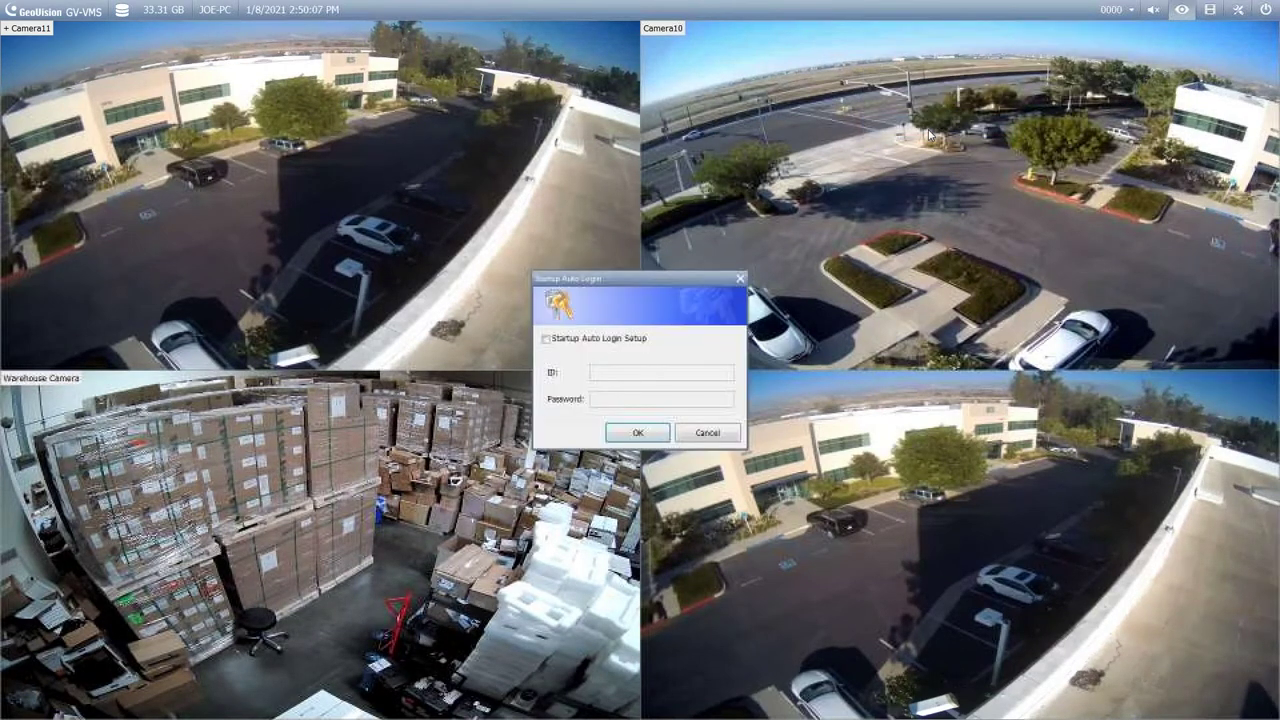
pyautogui.click(547, 339)
pyautogui.click(610, 370)
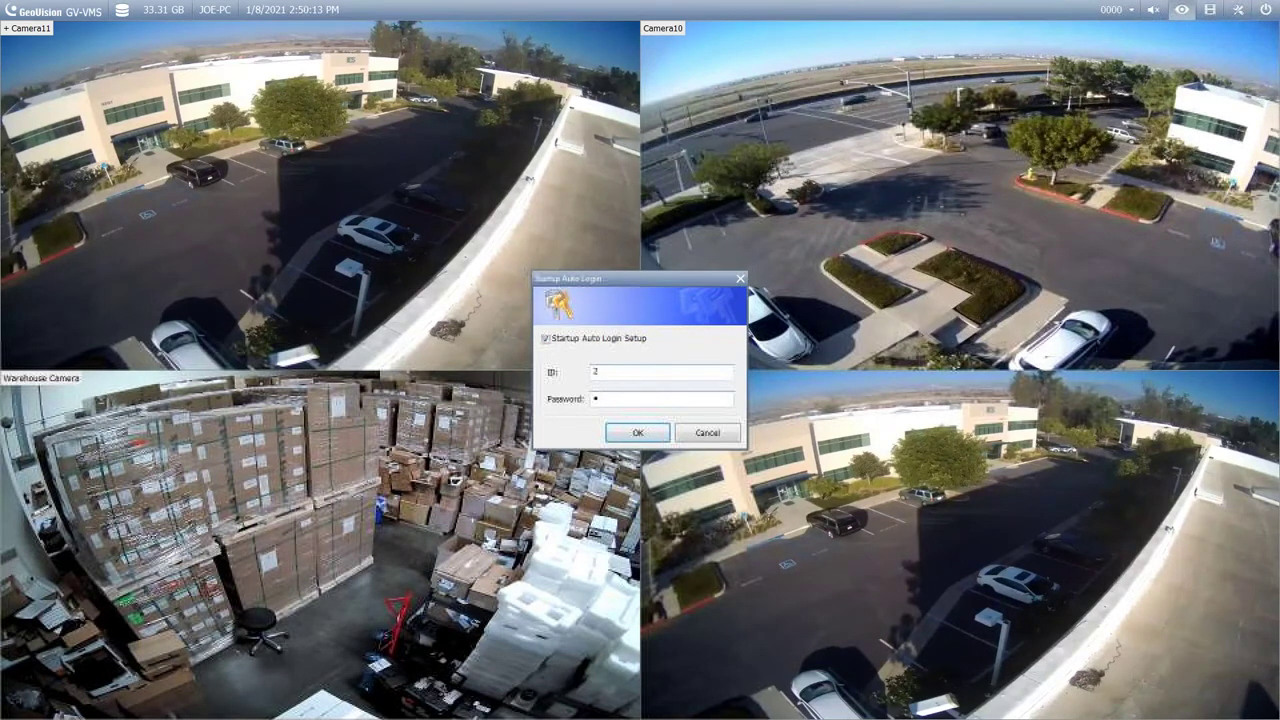
pyautogui.click(637, 432)
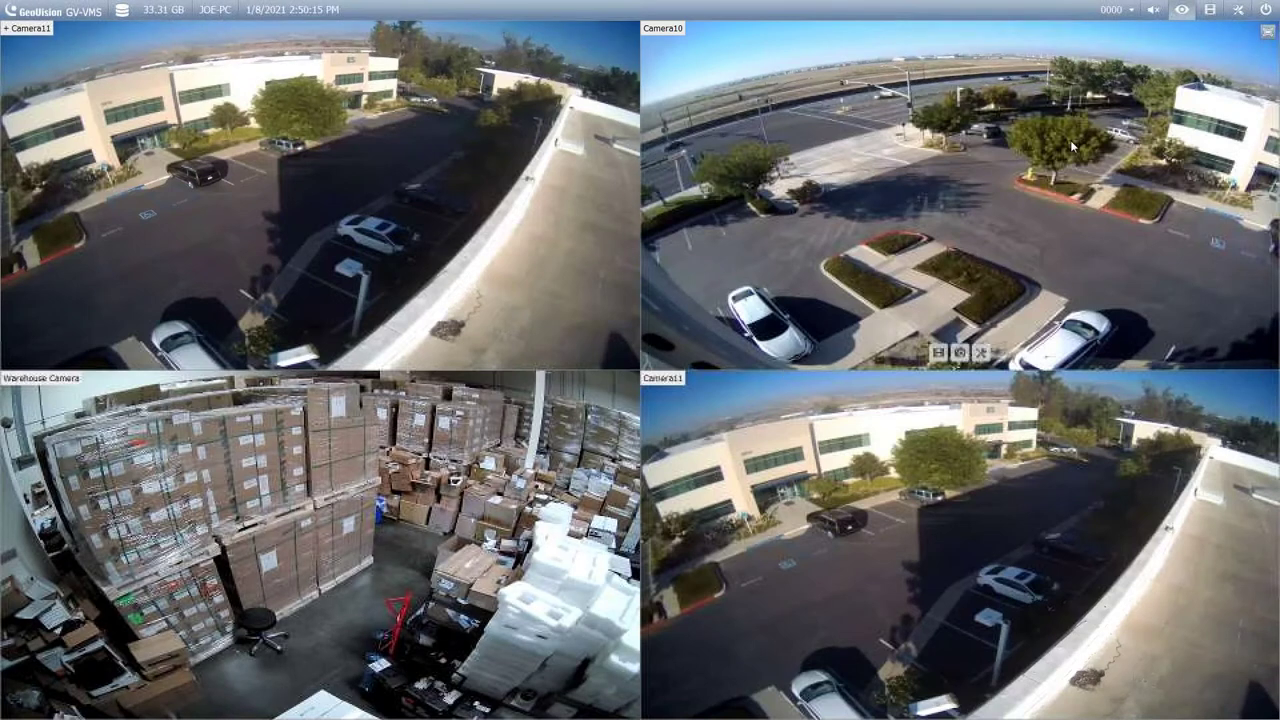
# Step: Enable Auto Logout or Switch to Startup Login User in System Idle Protection settings
pyautogui.click(1238, 14)
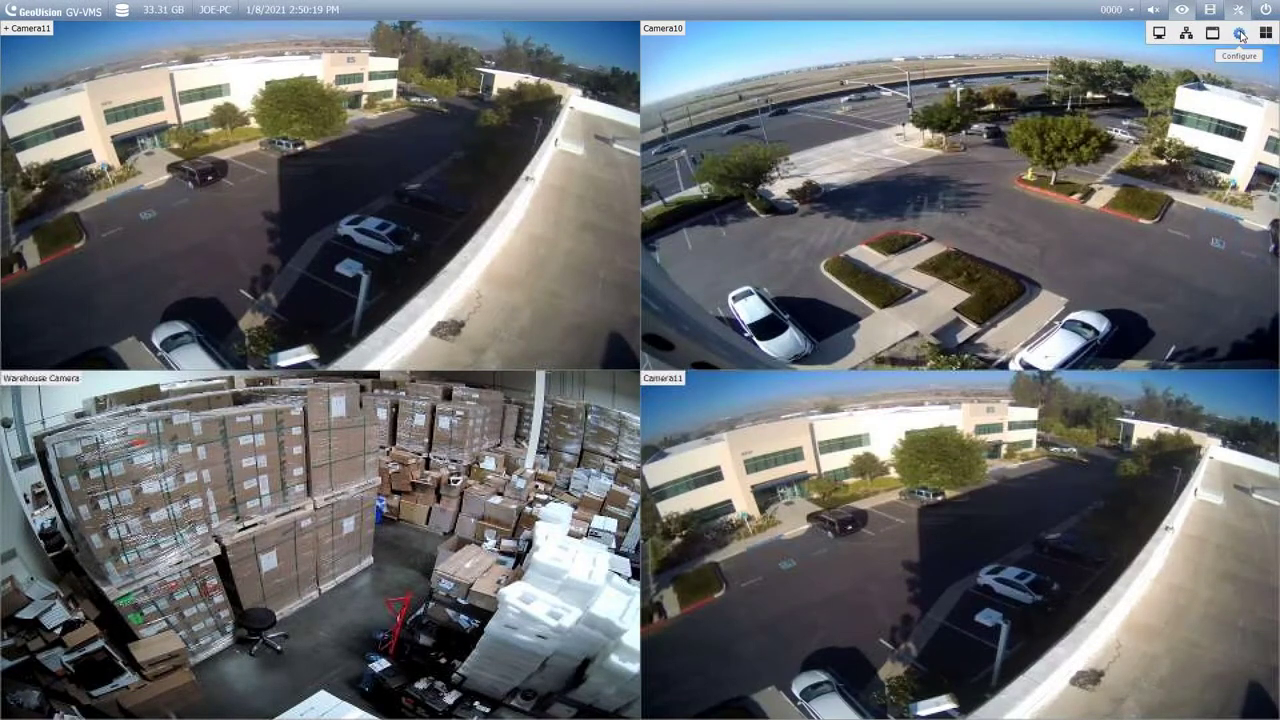
pyautogui.click(1240, 34)
pyautogui.moveTo(1230, 60)
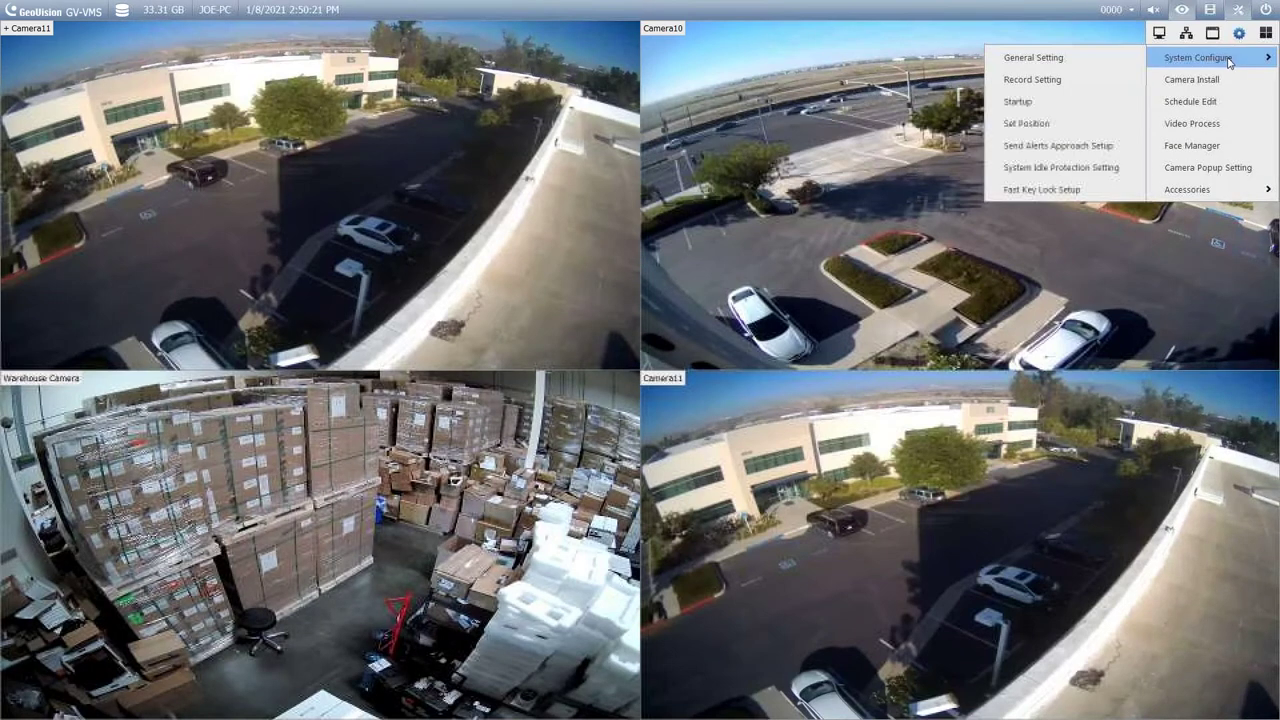
pyautogui.click(1070, 167)
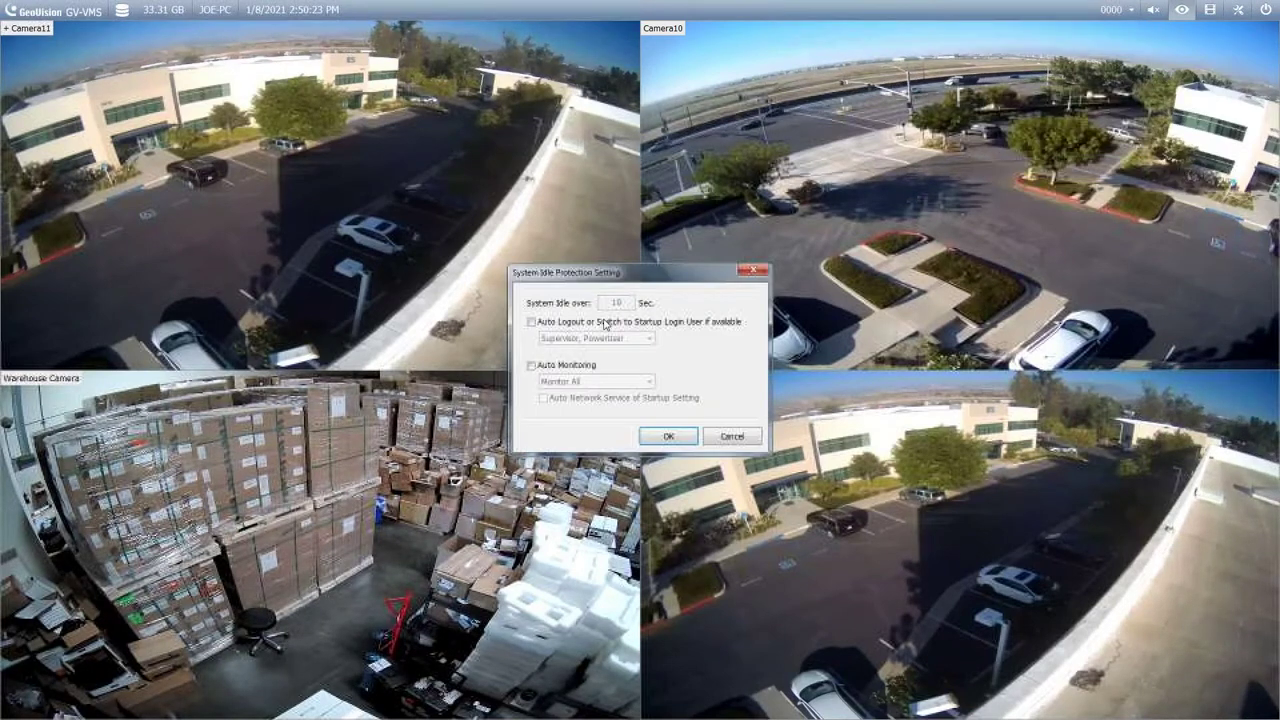
pyautogui.click(562, 323)
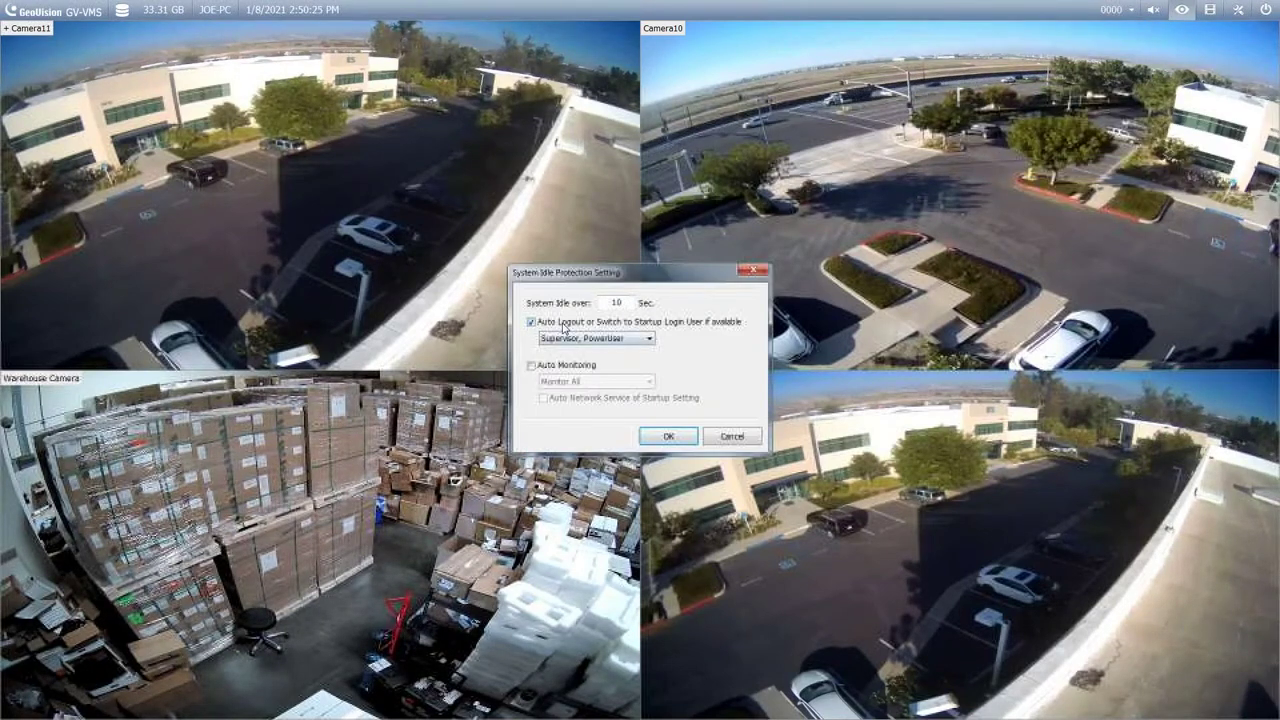
pyautogui.click(666, 437)
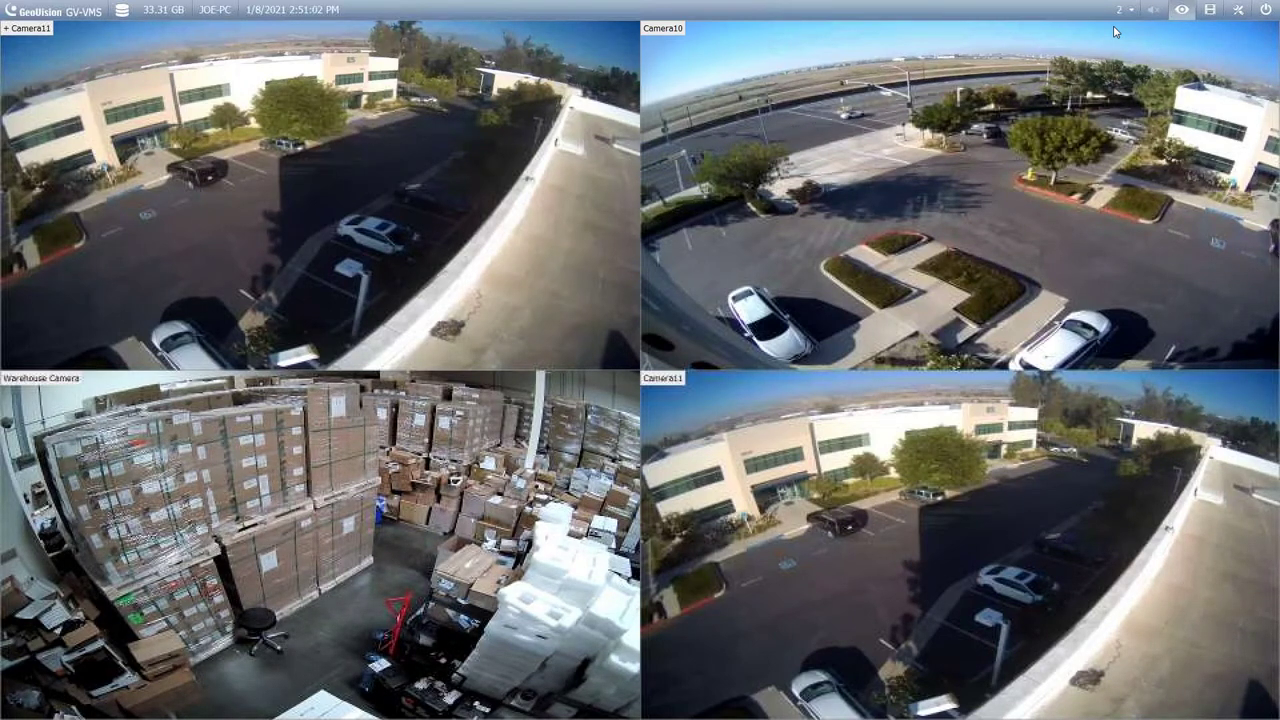
# Step: In playback's Content List, import layouts from Live View and load Office with E-Map
pyautogui.click(1210, 12)
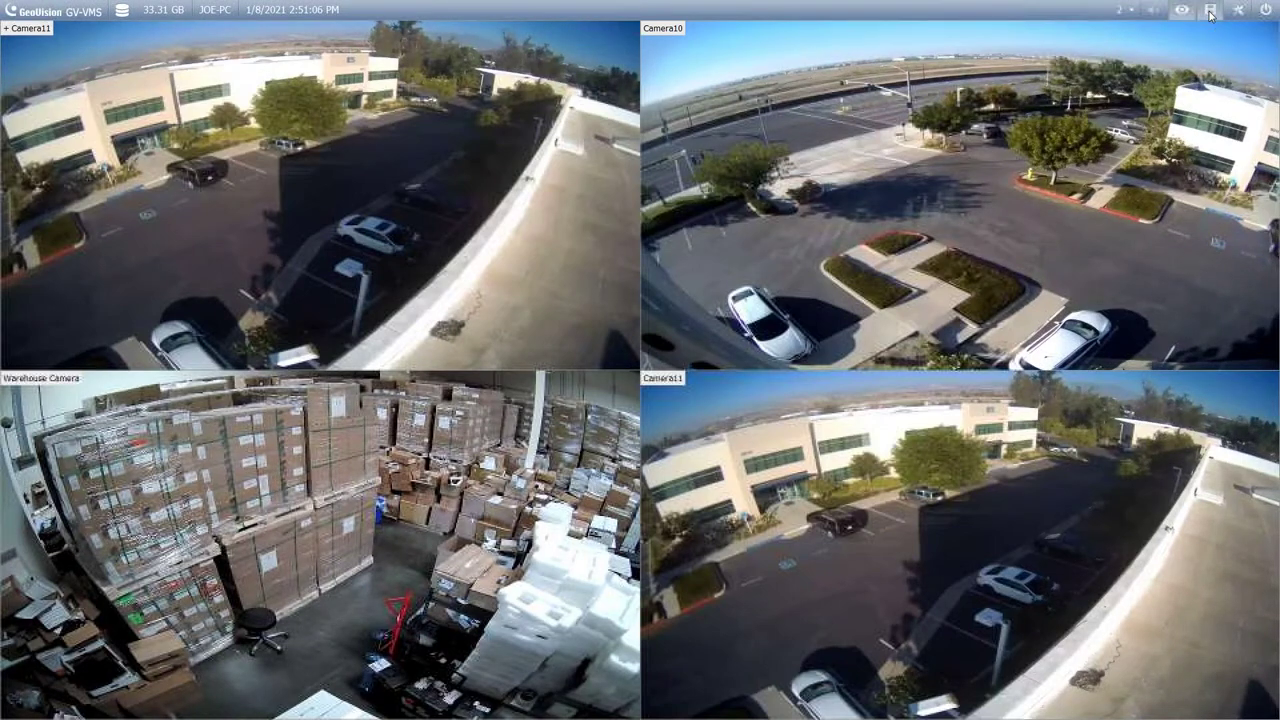
pyautogui.click(1238, 10)
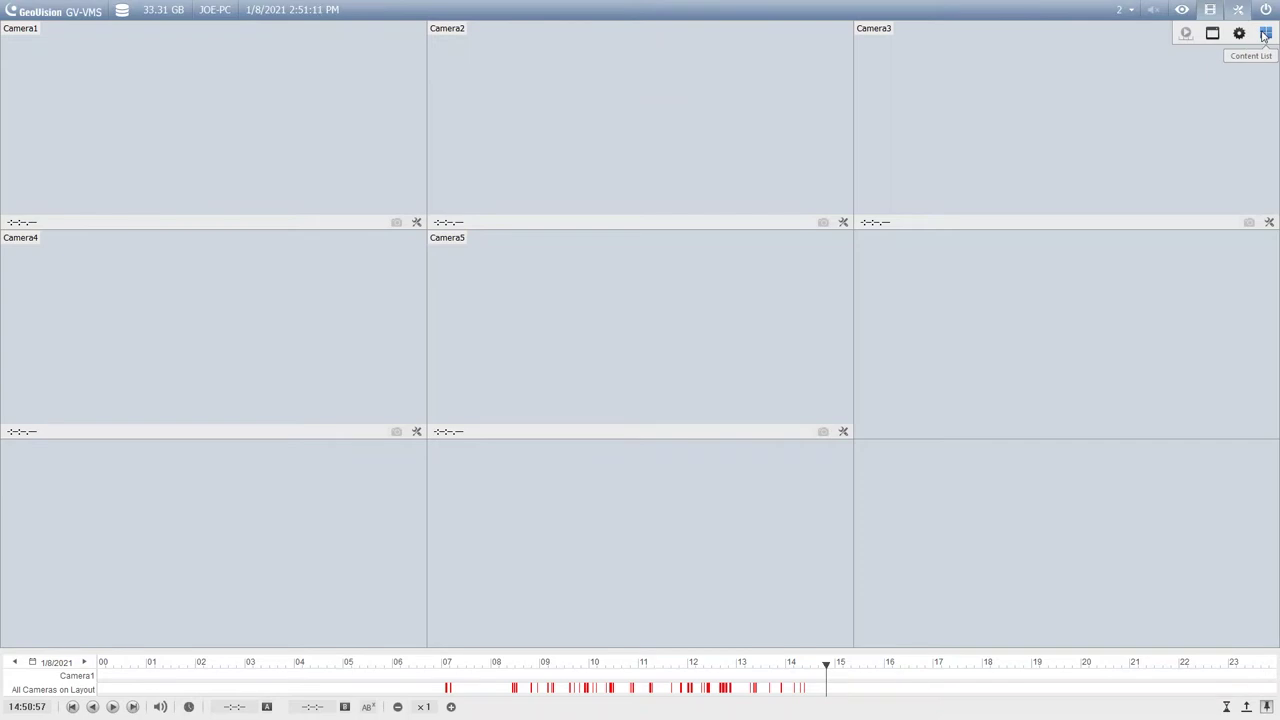
pyautogui.click(1265, 35)
pyautogui.click(89, 50)
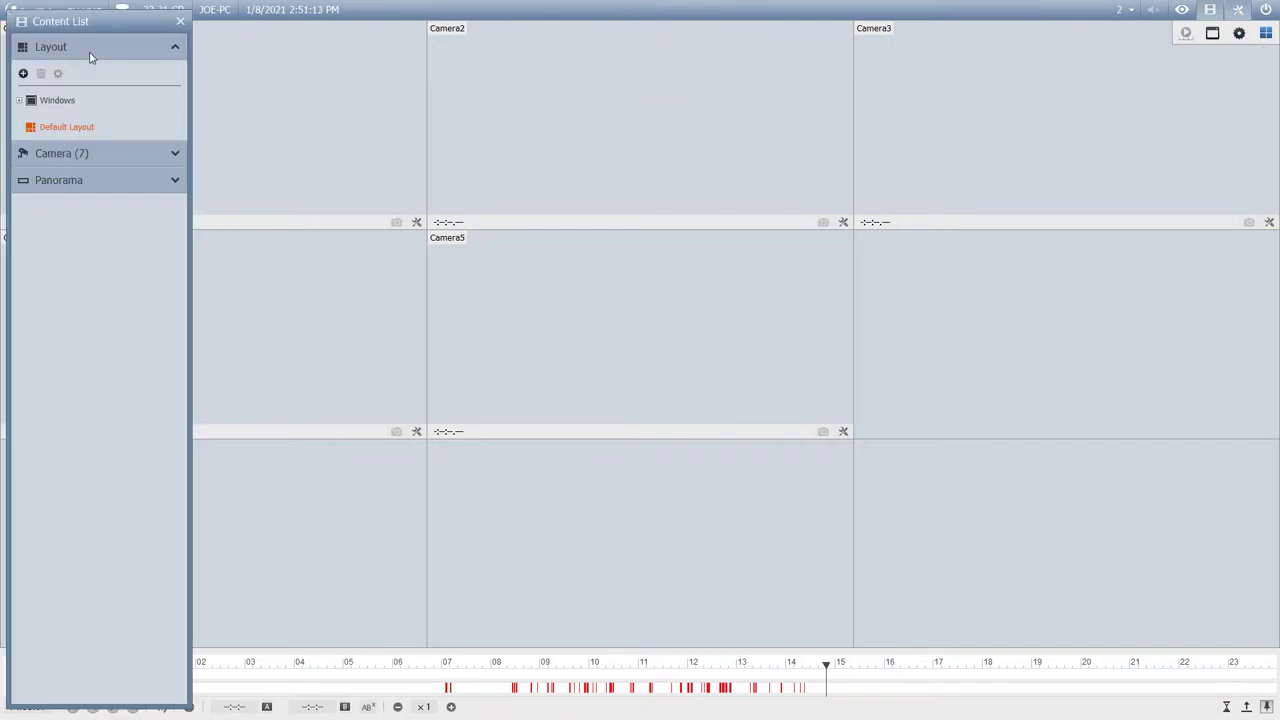
pyautogui.click(23, 75)
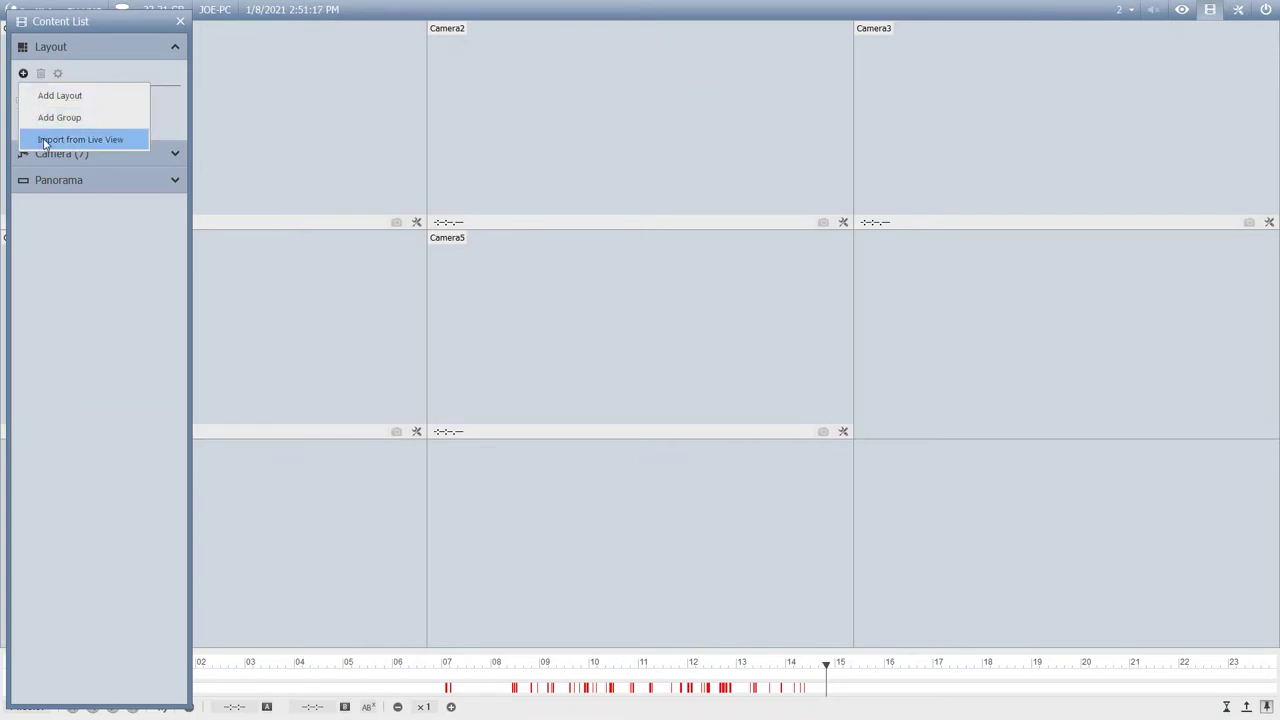
pyautogui.click(45, 143)
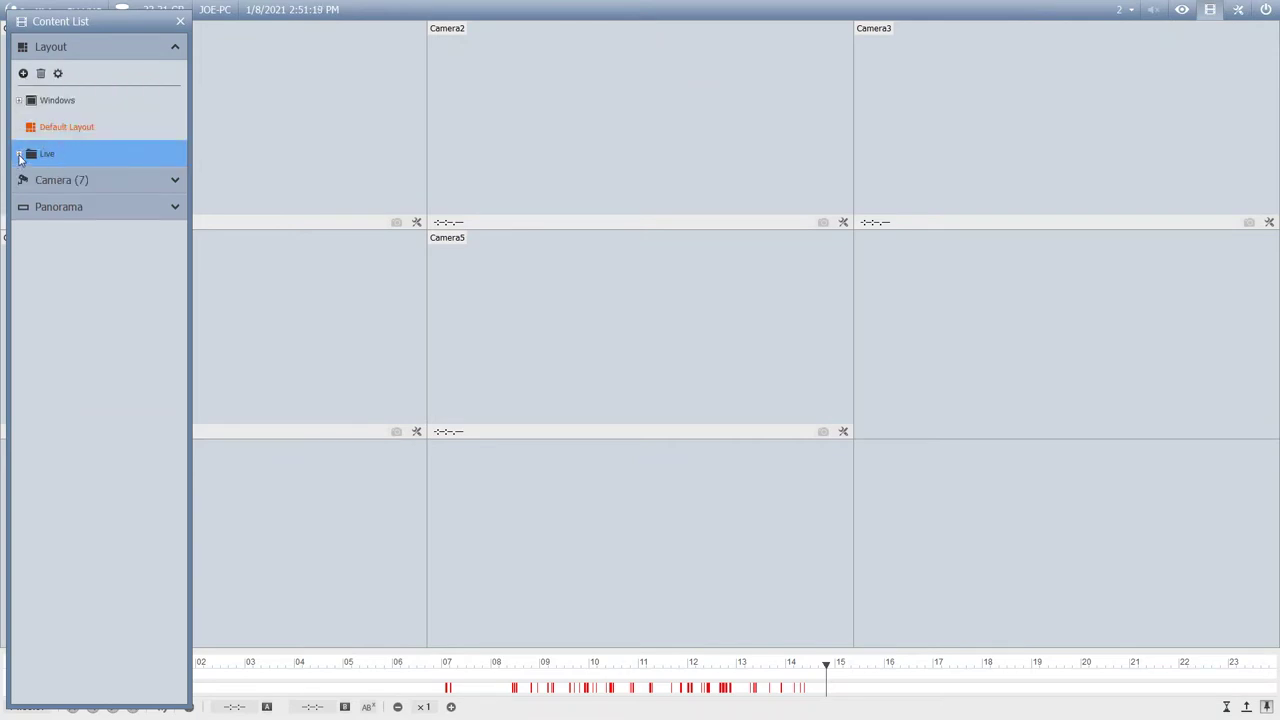
pyautogui.click(19, 155)
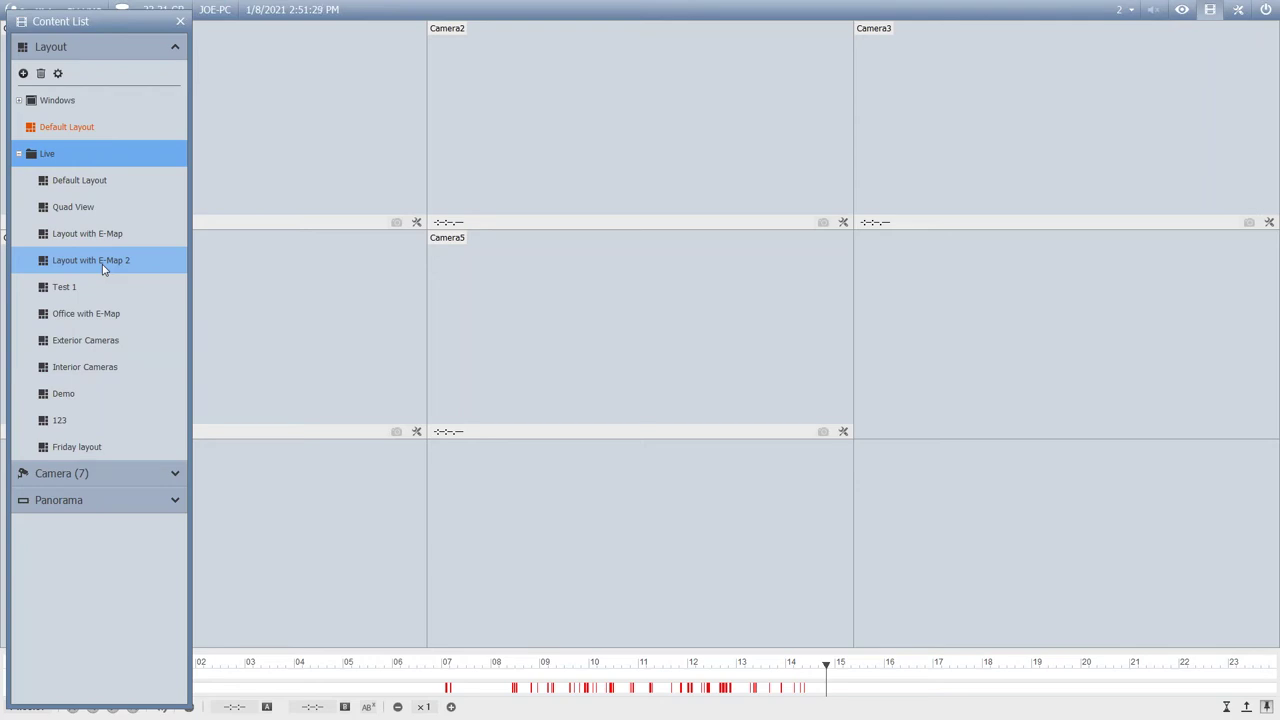
pyautogui.click(95, 314)
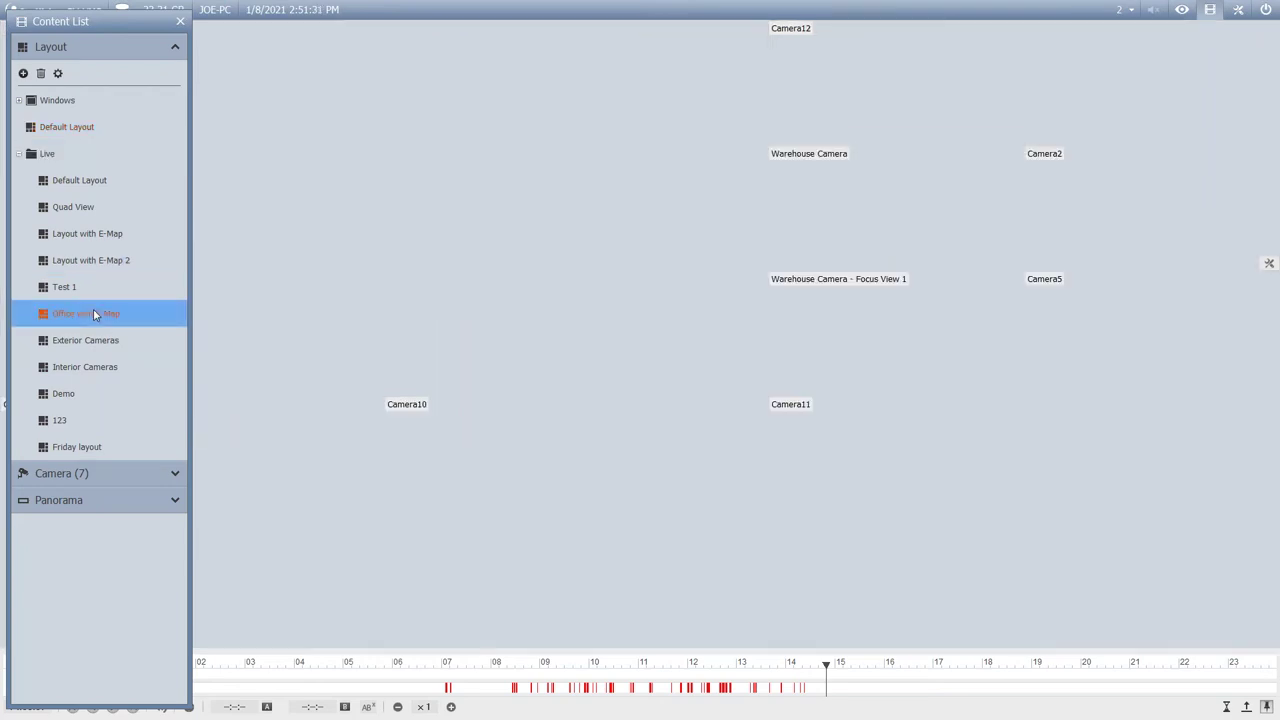